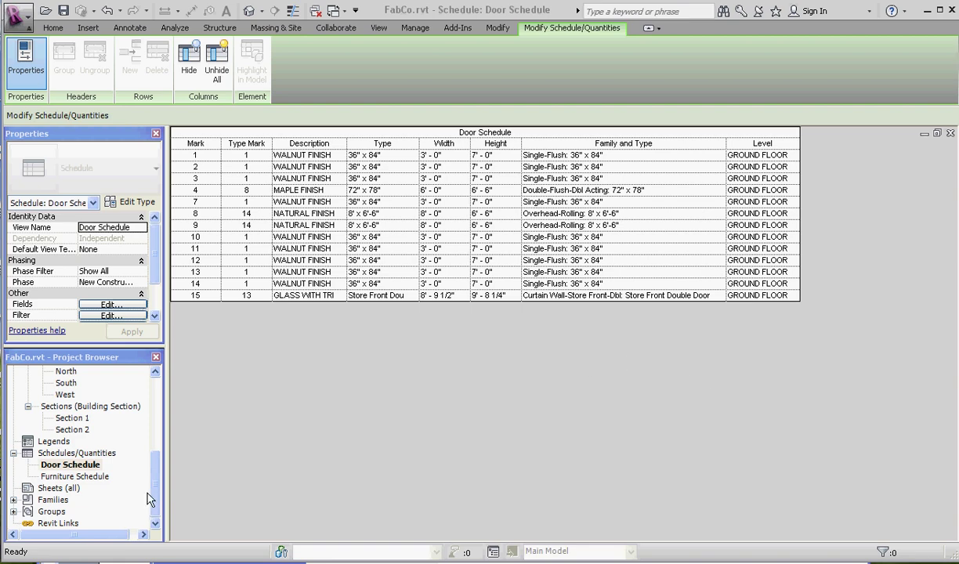
# - Look over the Furniture Schedule's values, then return to the Door Schedule
pyautogui.doubleClick(81, 480)
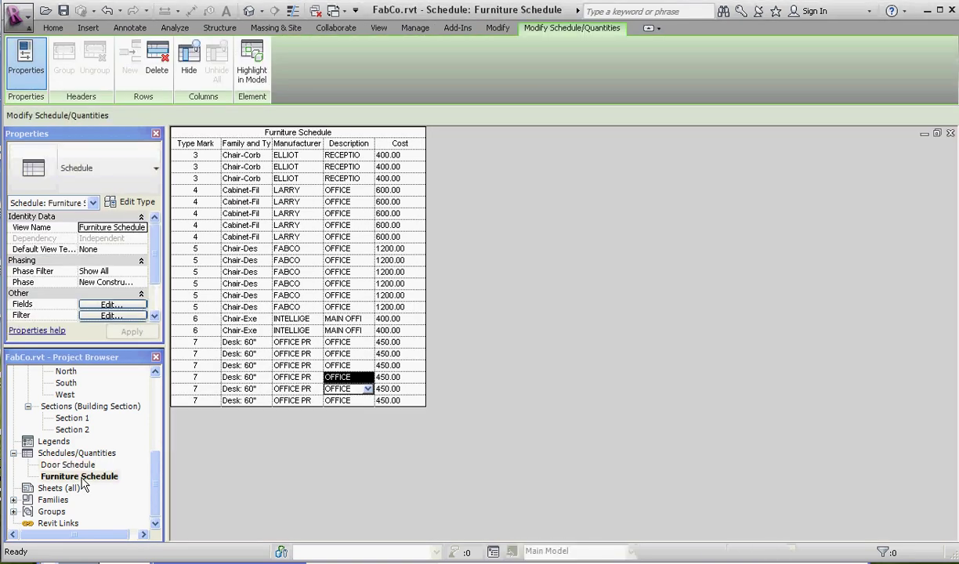
pyautogui.click(345, 272)
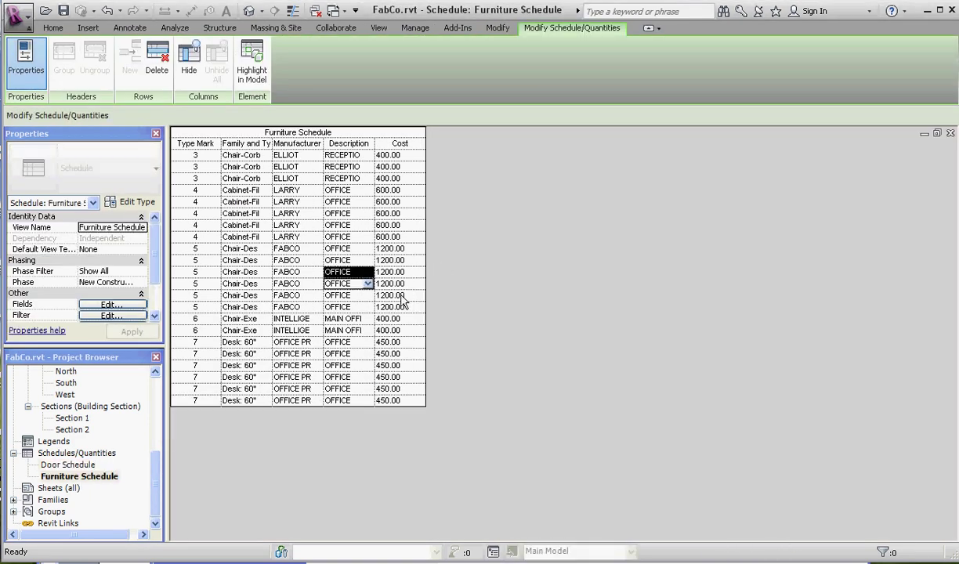
pyautogui.click(392, 294)
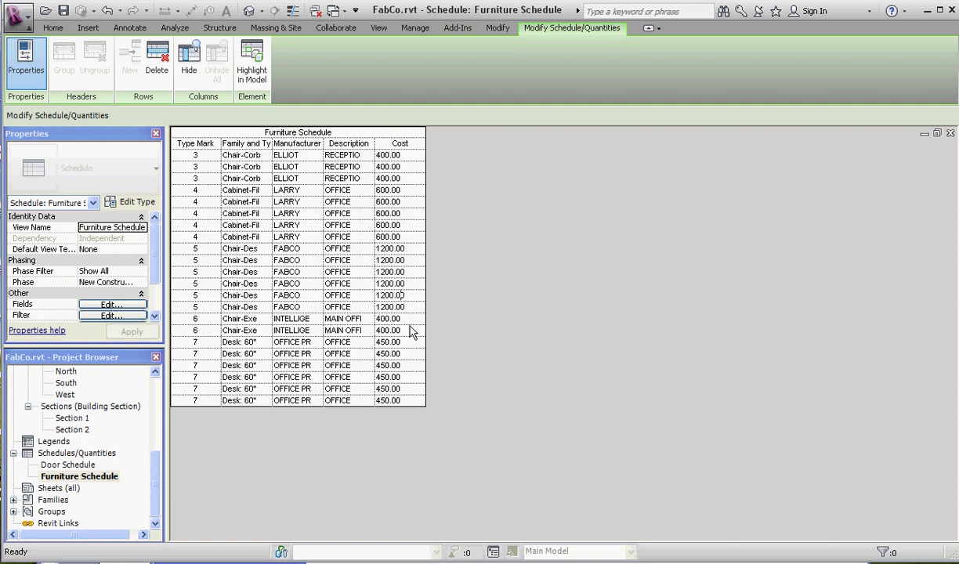
pyautogui.doubleClick(84, 465)
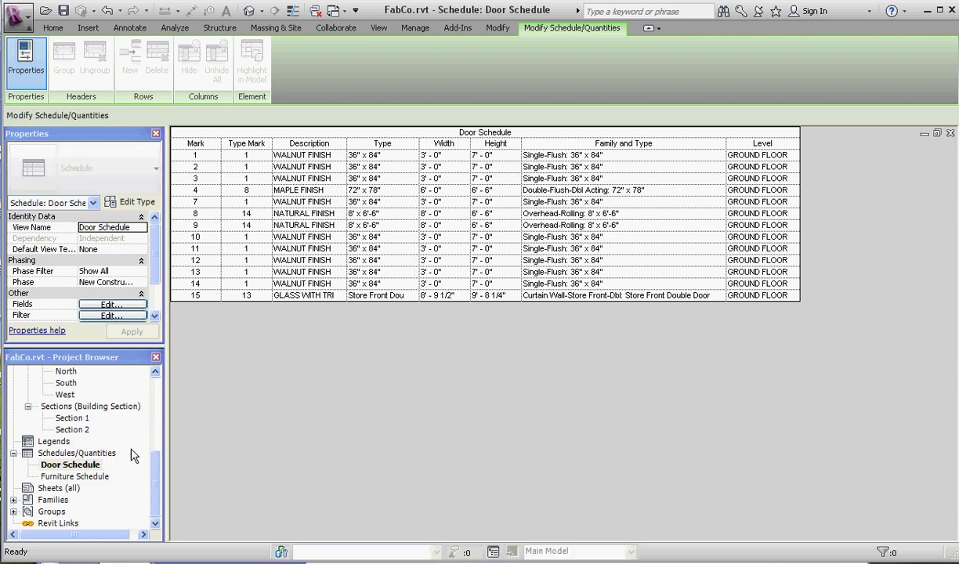
# - Add the Cost field to the Door Schedule's fields so it appears after Level
pyautogui.click(157, 474)
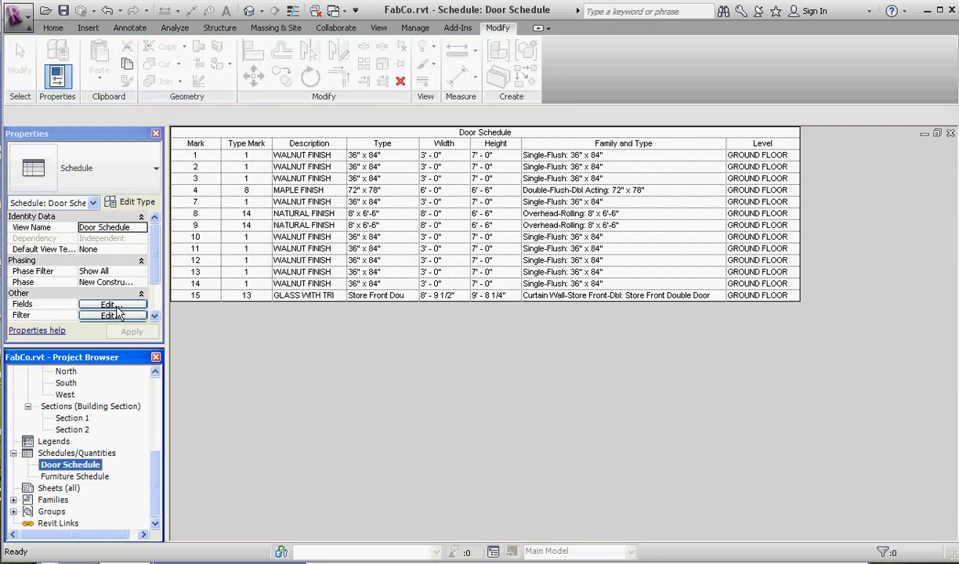
pyautogui.click(154, 257)
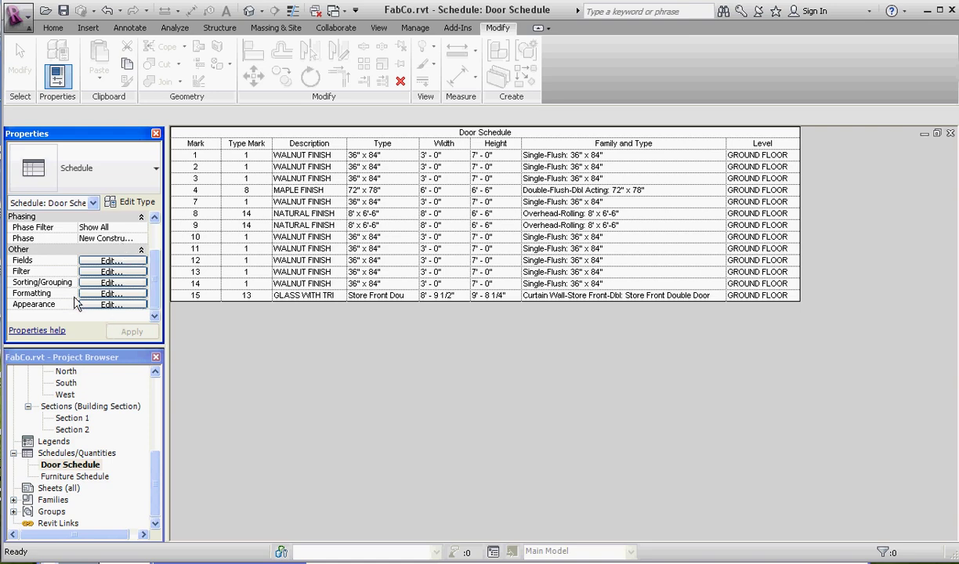
pyautogui.click(119, 260)
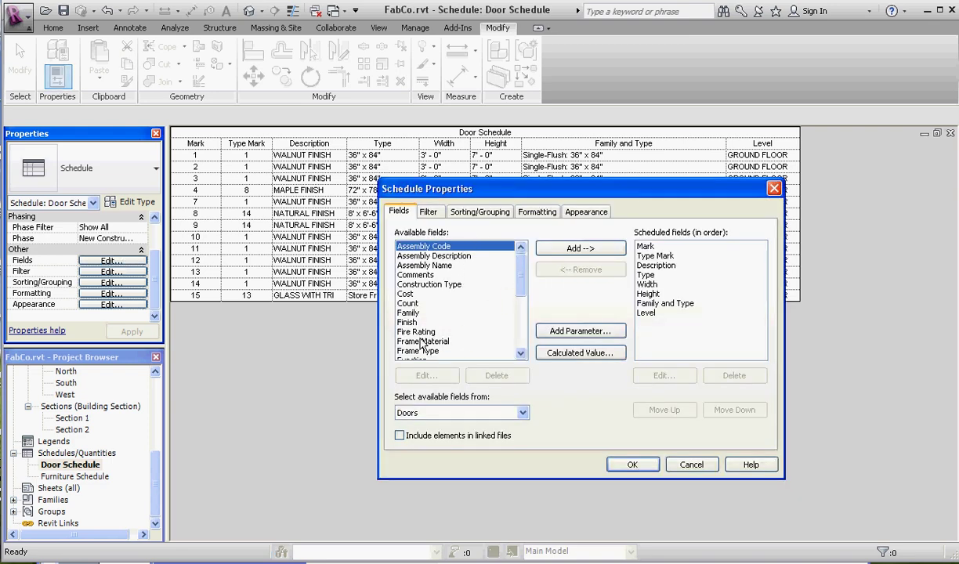
pyautogui.click(406, 294)
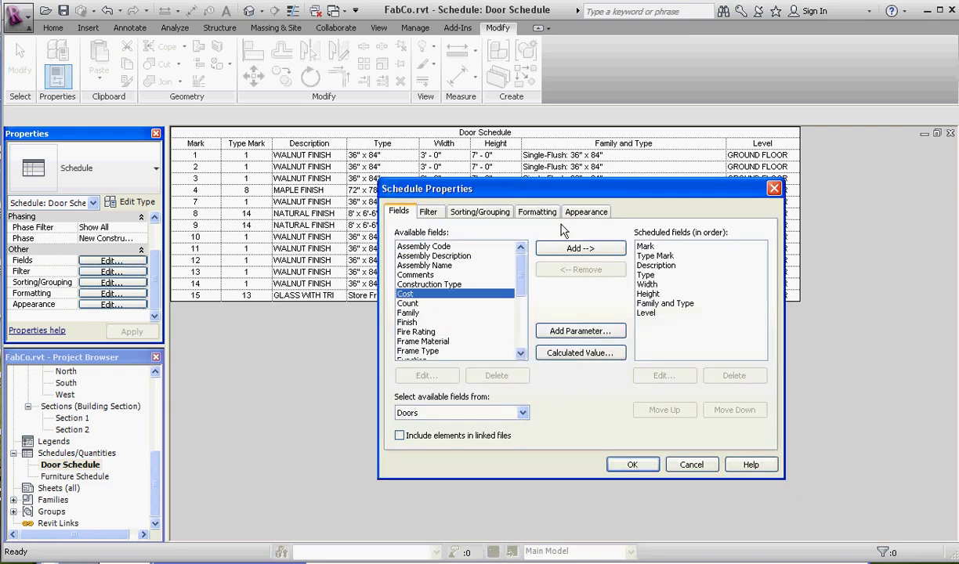
pyautogui.click(581, 249)
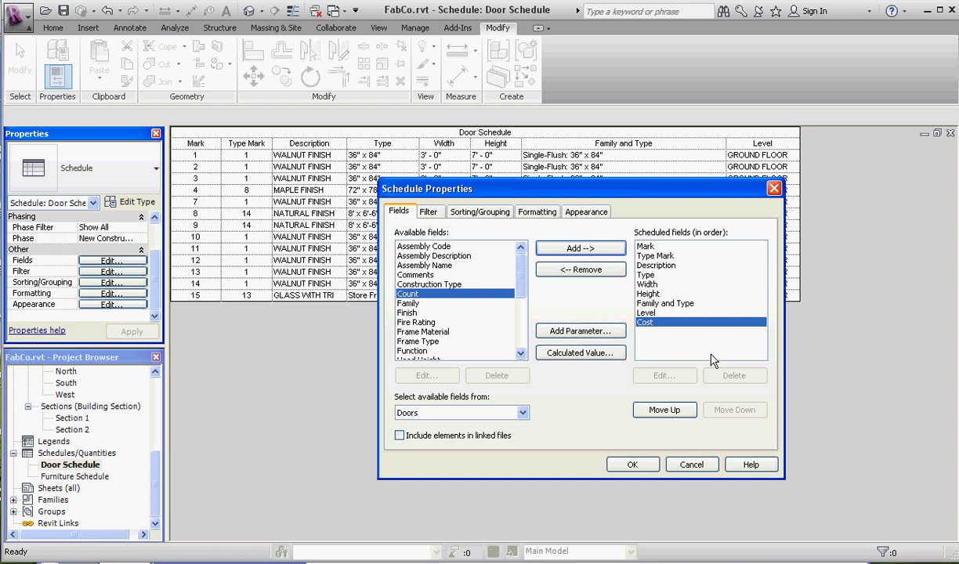
pyautogui.click(634, 465)
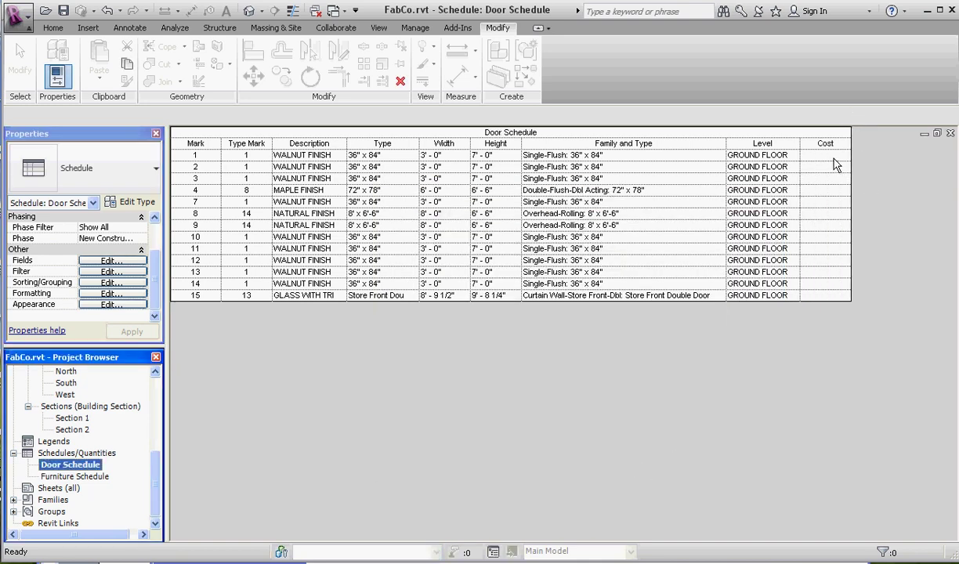
# - Enter a Cost of 230 for door 1 and apply it to all Single-Flush 36" x 84" doors
pyautogui.click(830, 156)
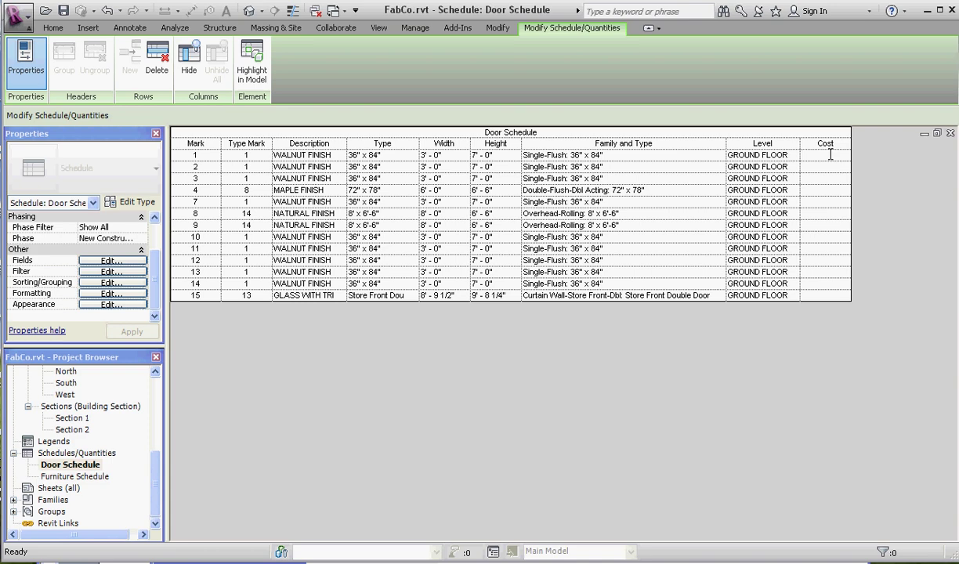
pyautogui.write('230')
pyautogui.click(768, 194)
pyautogui.click(786, 161)
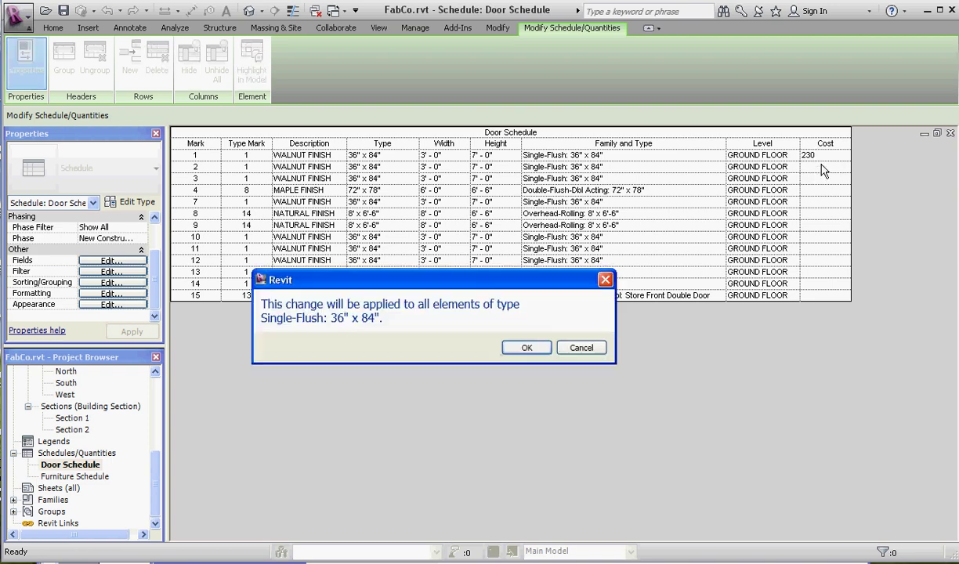
pyautogui.click(540, 348)
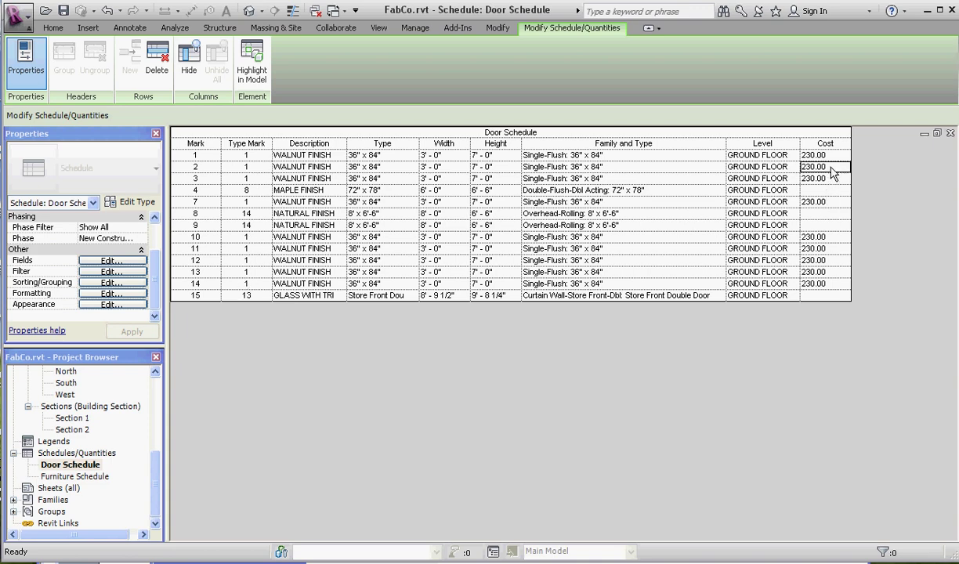
# - Enter costs of 600 for door 4, 2300 for door 8 and 1800 for door 15, applying each type-wide
pyautogui.click(814, 190)
pyautogui.write('600')
pyautogui.click(835, 215)
pyautogui.click(533, 346)
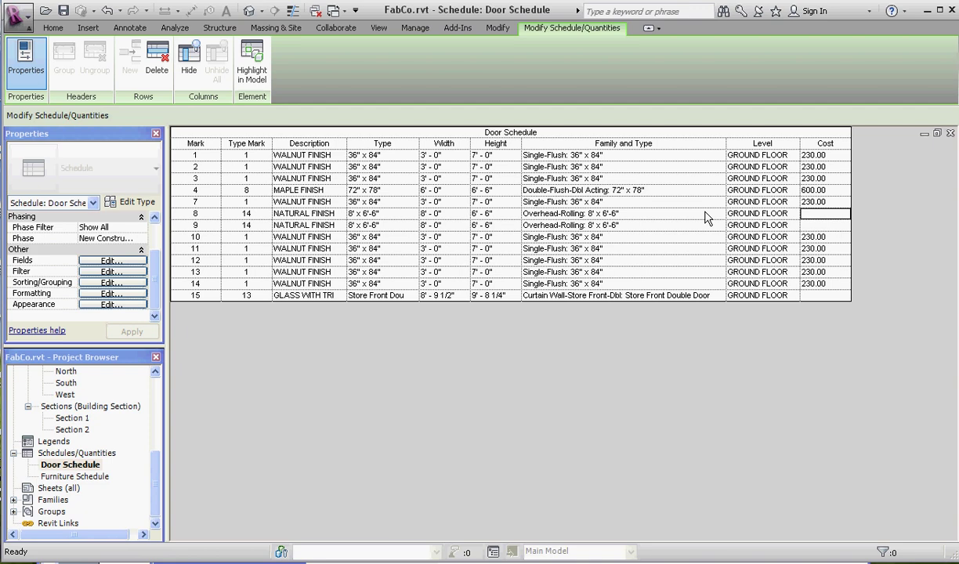
pyautogui.write('2300')
pyautogui.click(802, 222)
pyautogui.click(533, 345)
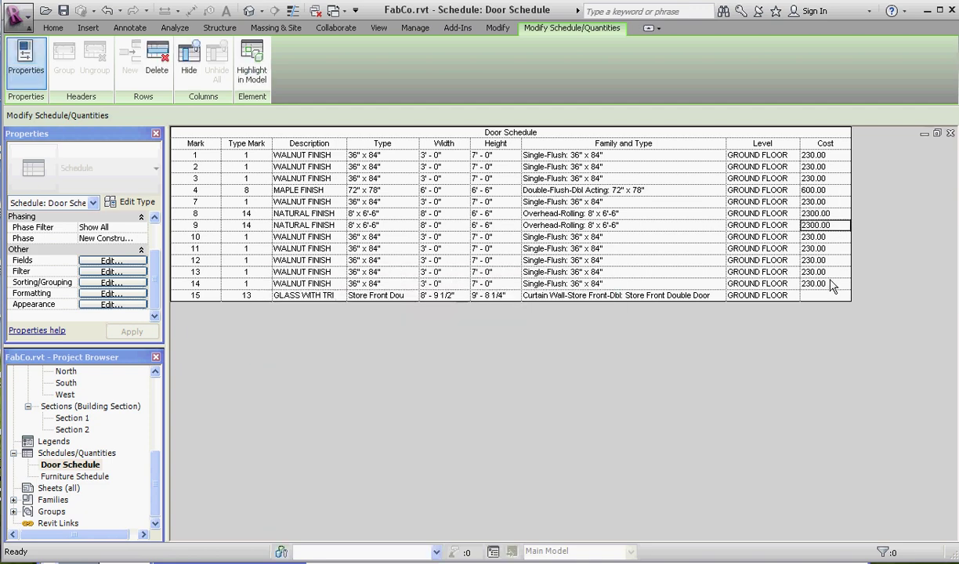
pyautogui.click(807, 296)
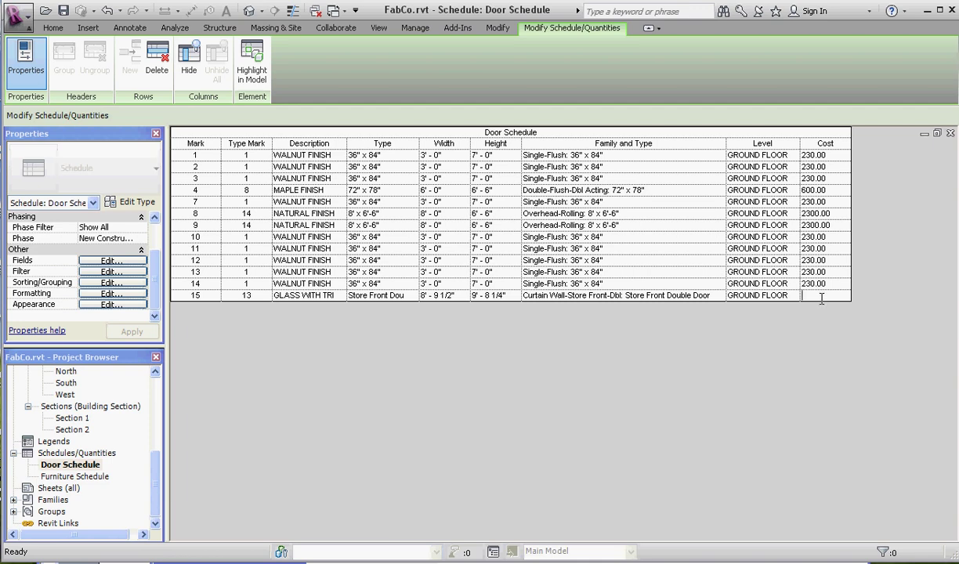
pyautogui.write('1800')
pyautogui.click(638, 234)
pyautogui.click(421, 346)
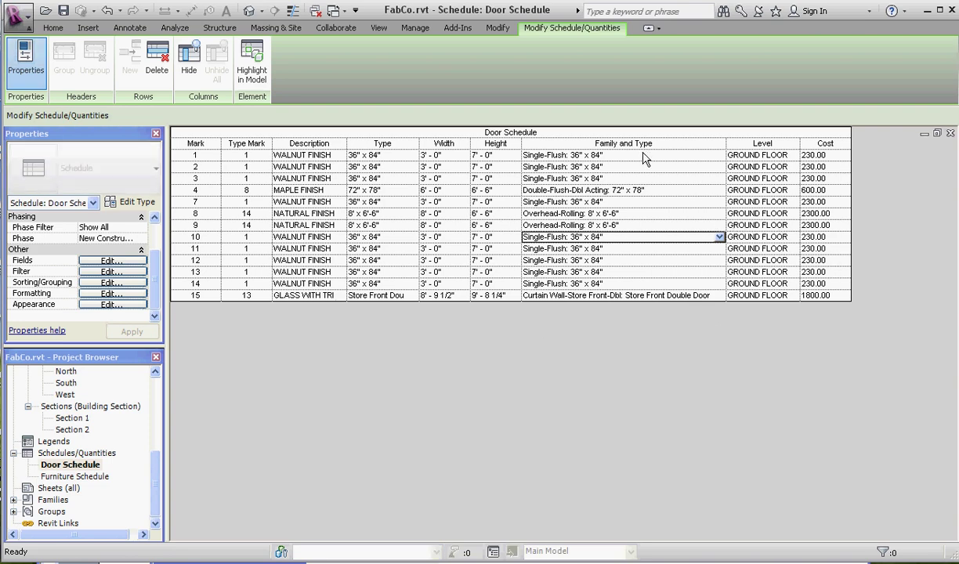
pyautogui.click(617, 155)
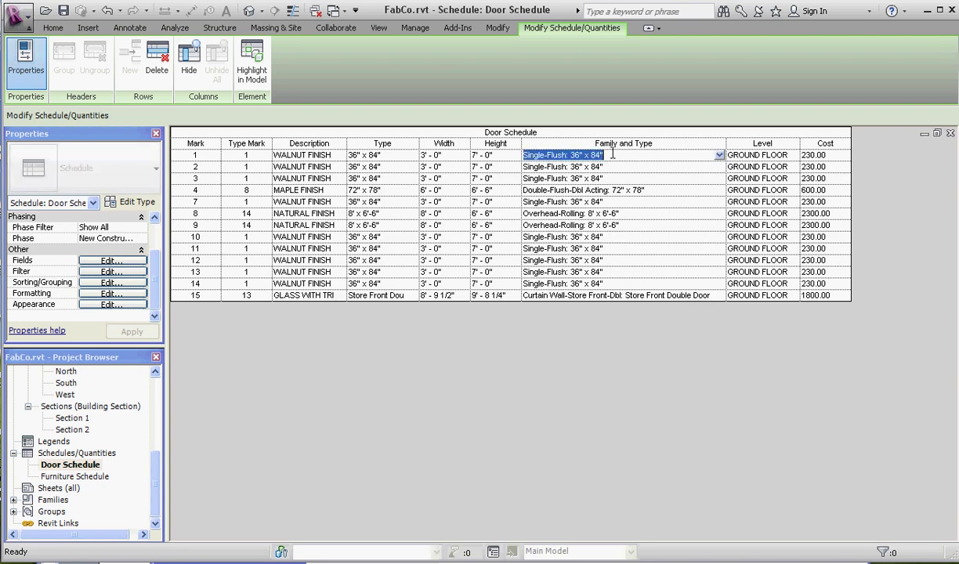
pyautogui.doubleClick(66, 478)
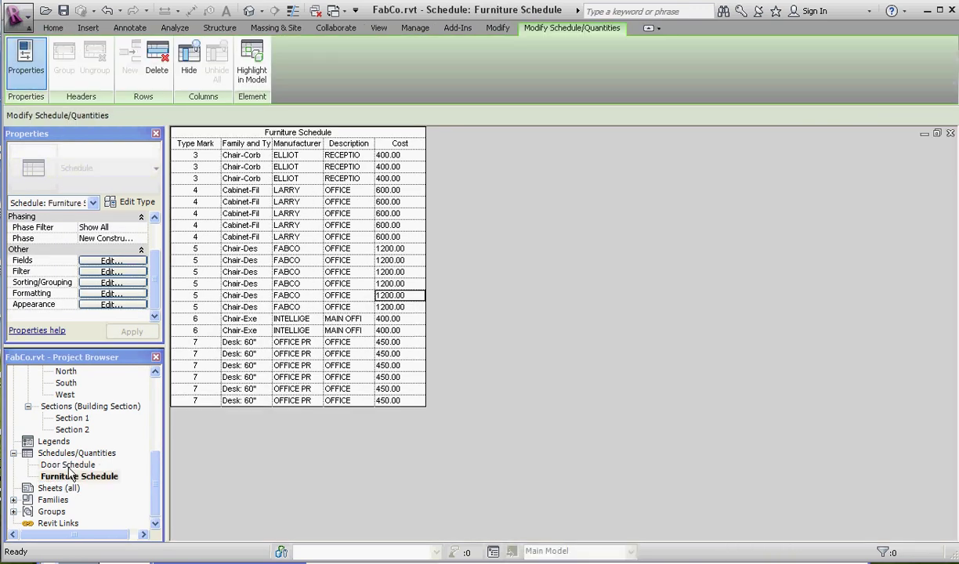
pyautogui.doubleClick(69, 465)
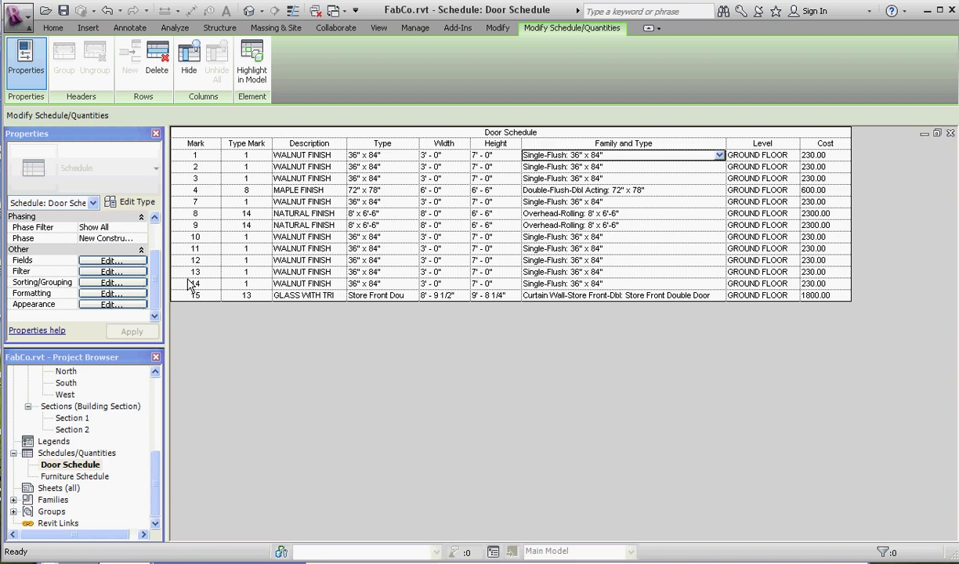
pyautogui.click(73, 476)
pyautogui.doubleClick(73, 477)
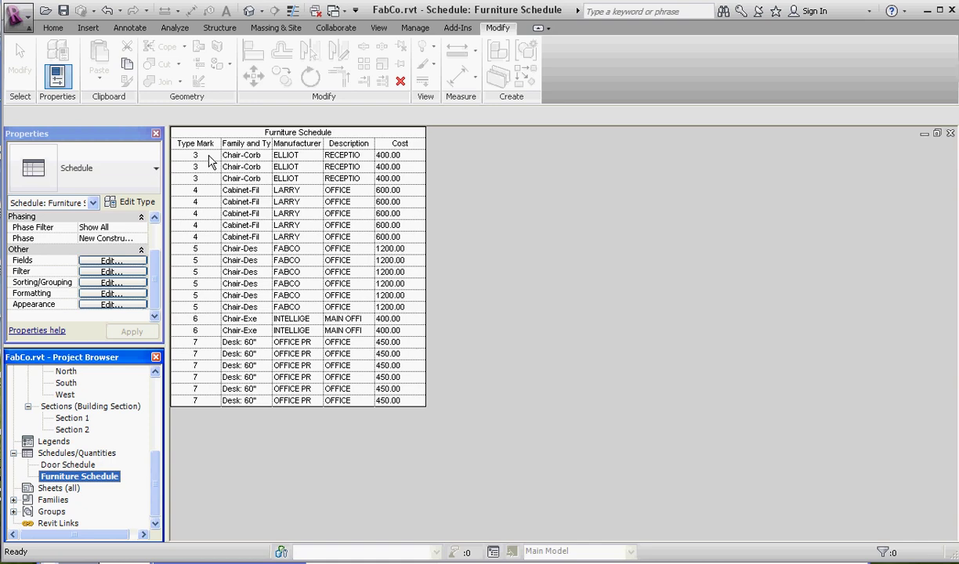
# - Reopen the Door Schedule to review all 15 door costs from 230.00 to 2300.00
pyautogui.doubleClick(72, 465)
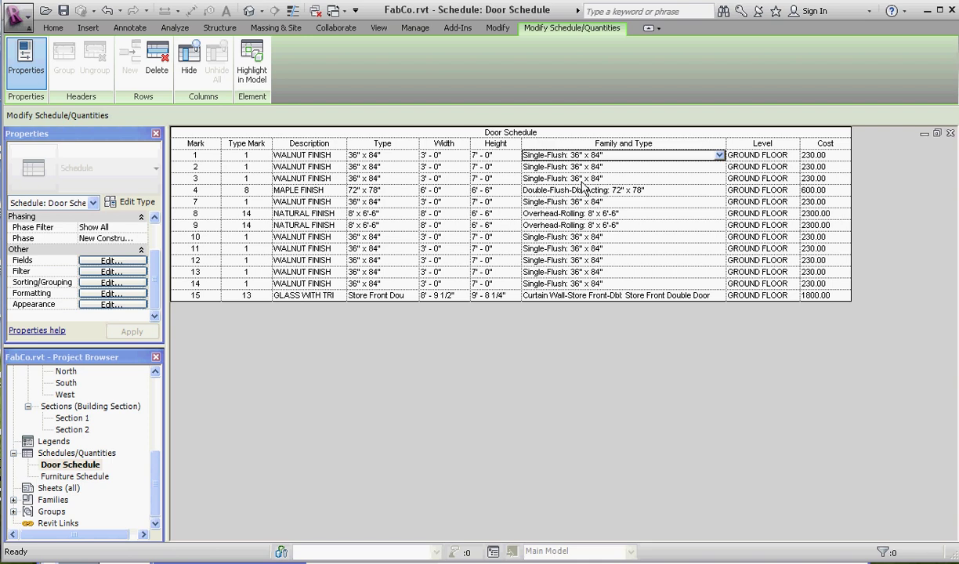
# - Remove Type, Width and Height from the Door Schedule and move Family and Type after Type Mark
pyautogui.click(112, 260)
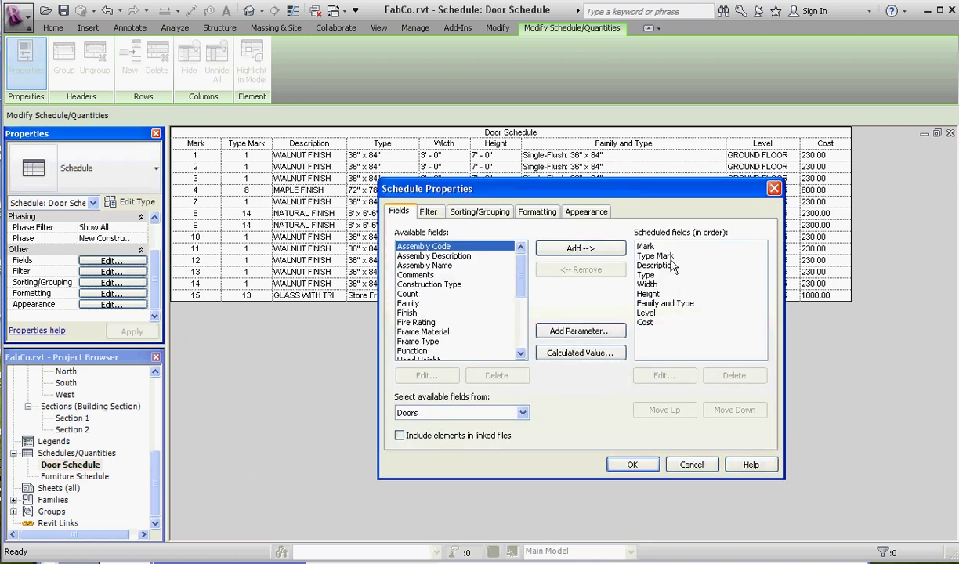
pyautogui.click(648, 275)
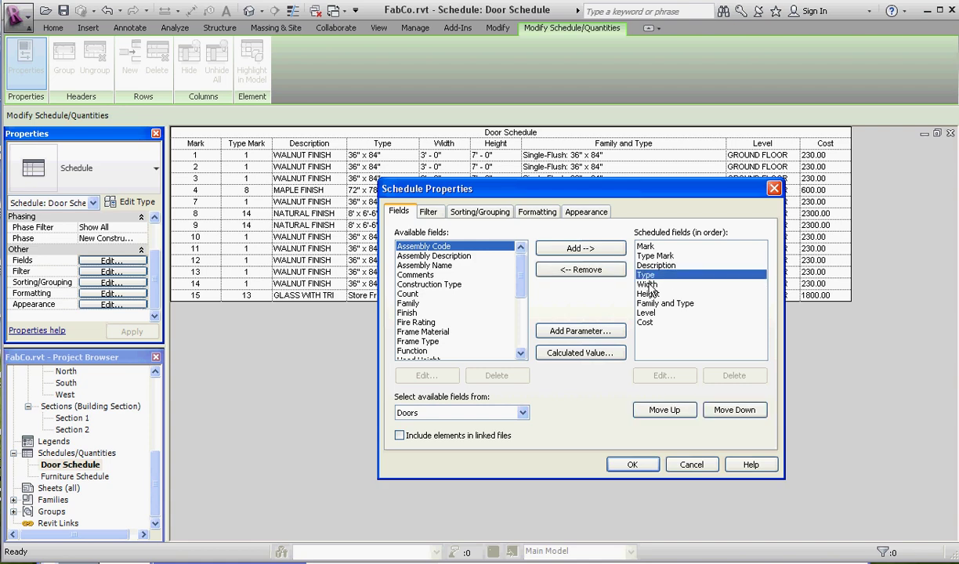
pyautogui.keyDown('shift'); pyautogui.click(647, 284); pyautogui.keyUp('shift')
pyautogui.keyDown('shift'); pyautogui.click(641, 294); pyautogui.keyUp('shift')
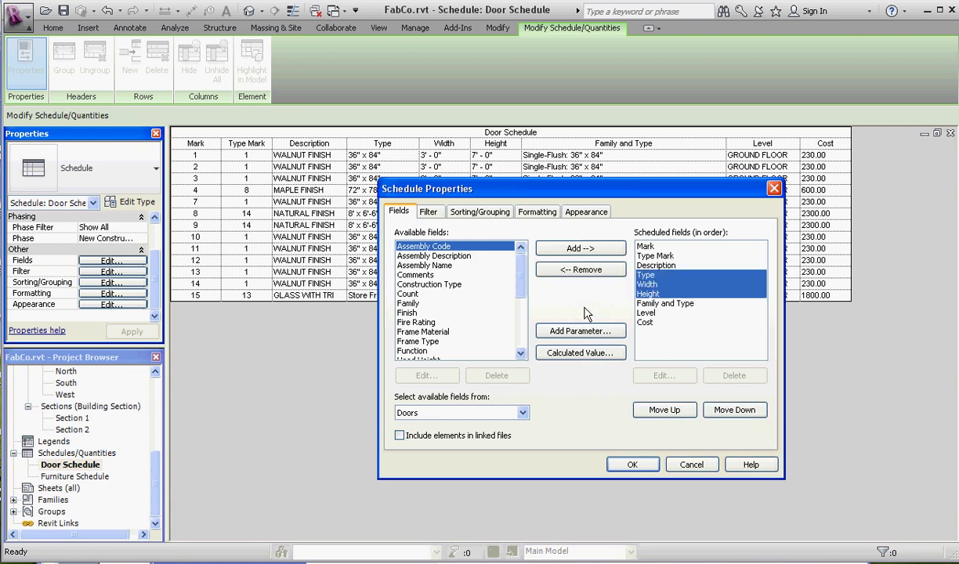
pyautogui.click(589, 270)
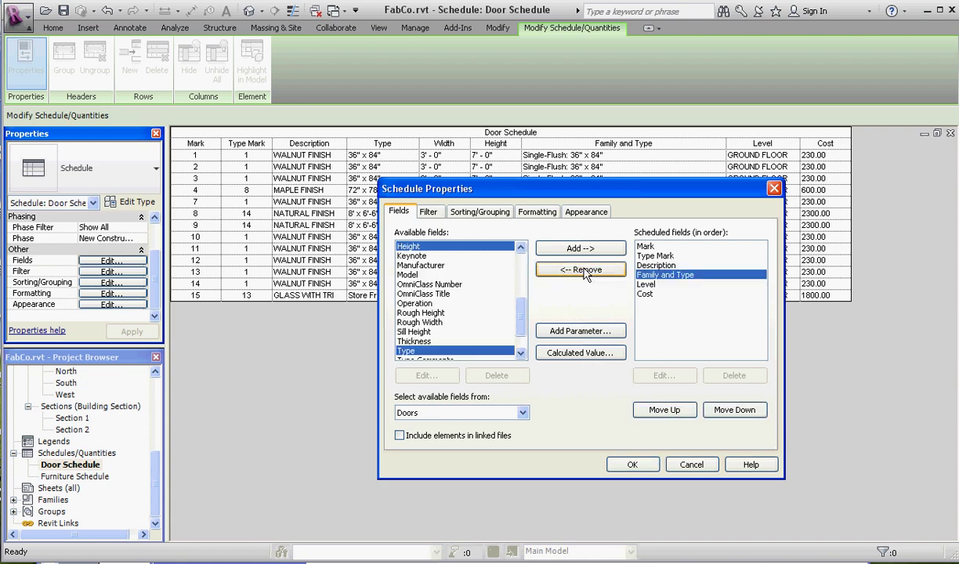
pyautogui.click(664, 409)
pyautogui.click(664, 409)
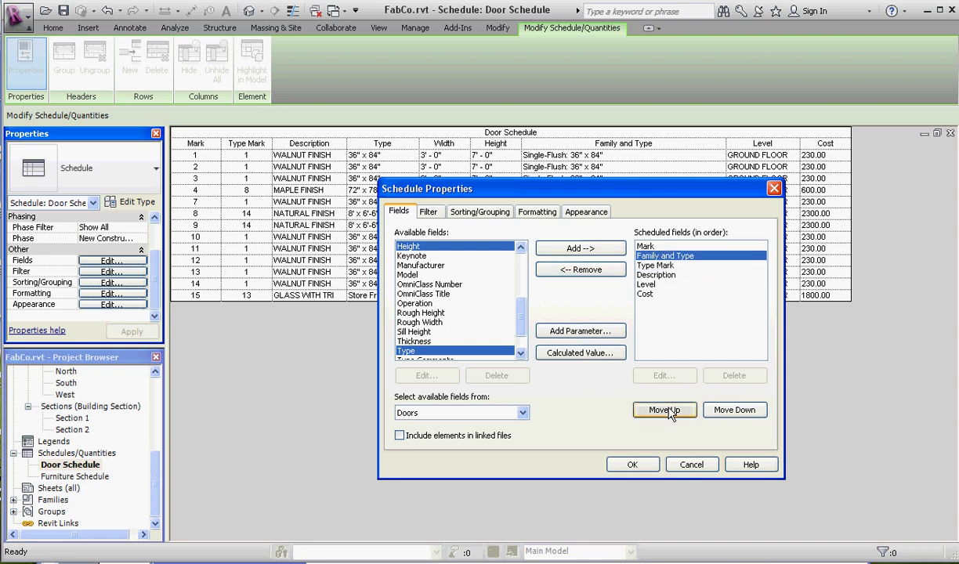
pyautogui.click(729, 410)
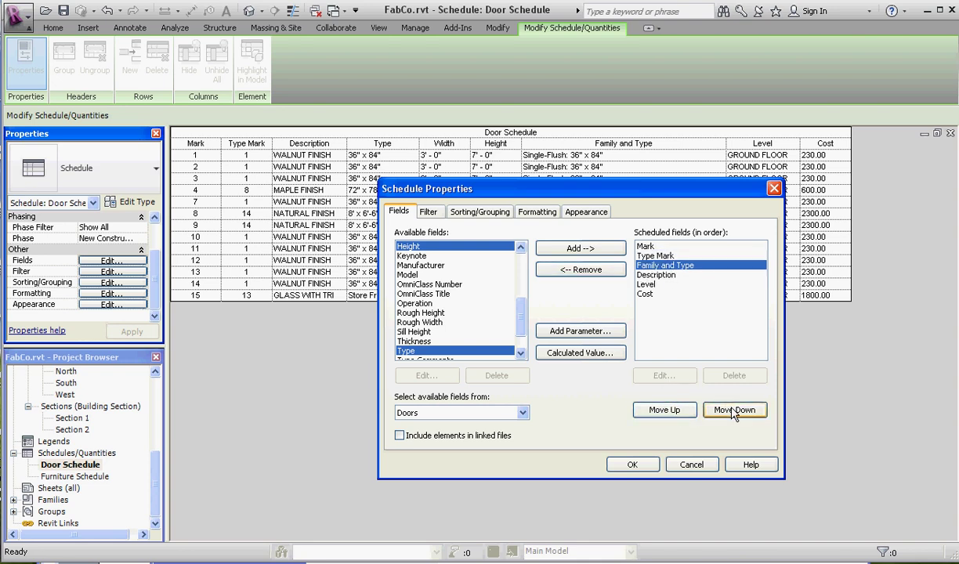
pyautogui.click(635, 465)
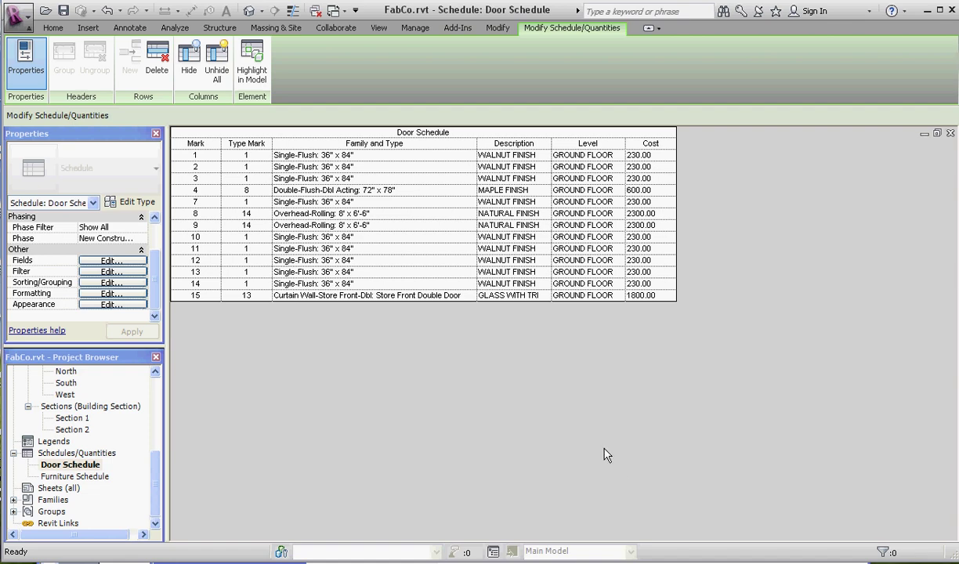
# - Narrow the Family and Type column and start a new sheet from the Sheets list
pyautogui.moveTo(477, 145); pyautogui.dragTo(423, 149)
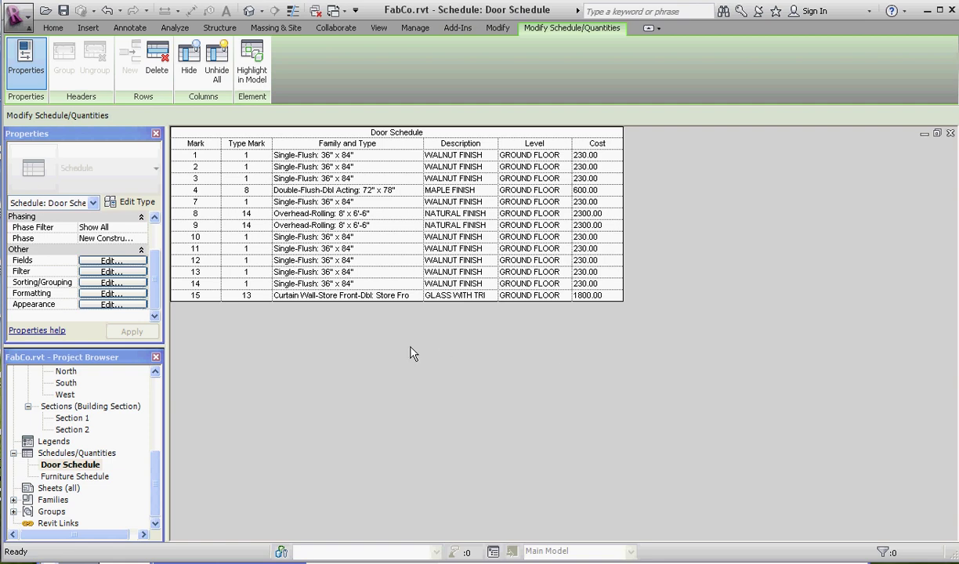
pyautogui.rightClick(54, 489)
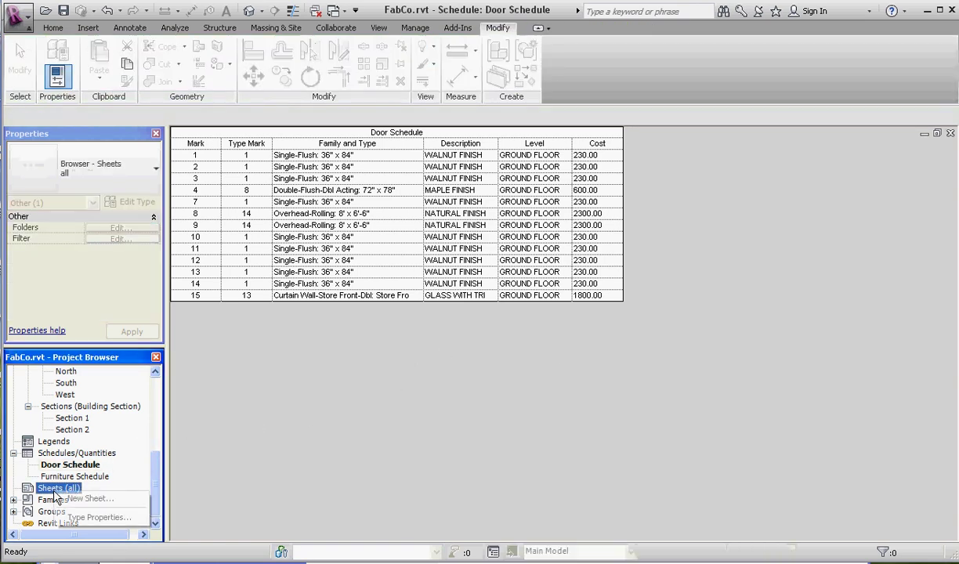
pyautogui.click(83, 499)
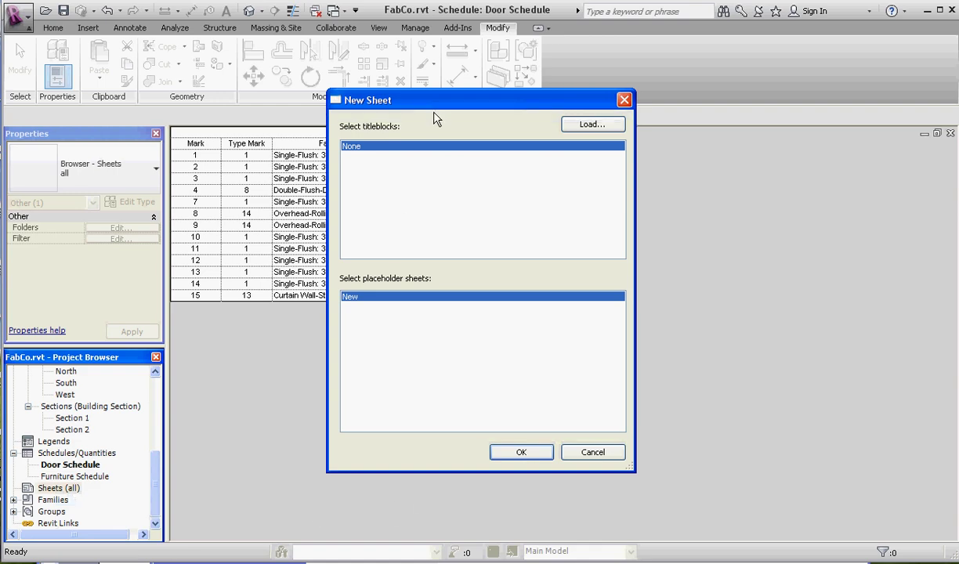
# - Load Titleblock-D-ED&I.rfa from Desktop > Flash Copy 161-2012-1 > Prep as the new sheet's titleblock
pyautogui.click(586, 124)
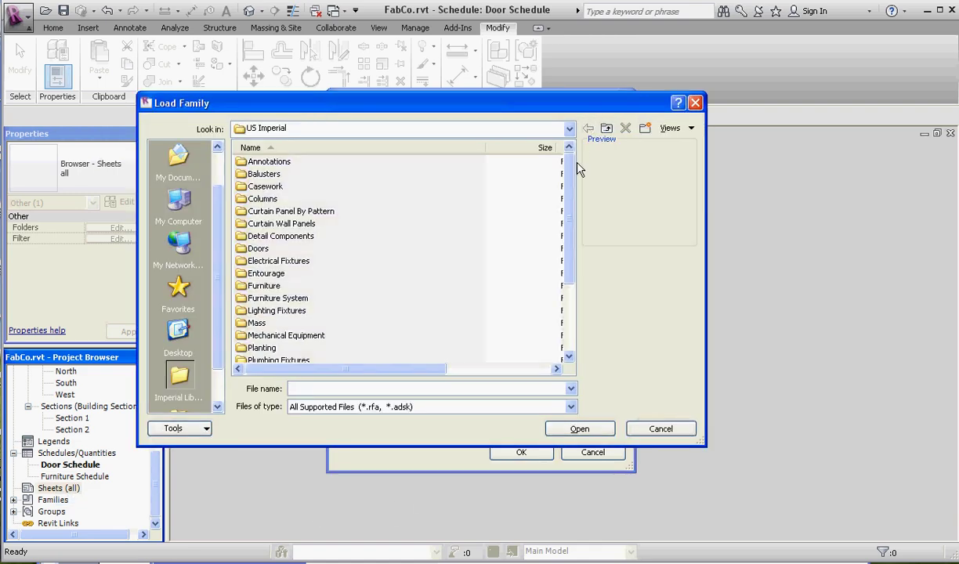
pyautogui.click(607, 128)
pyautogui.click(607, 127)
pyautogui.click(607, 128)
pyautogui.click(178, 333)
pyautogui.doubleClick(291, 247)
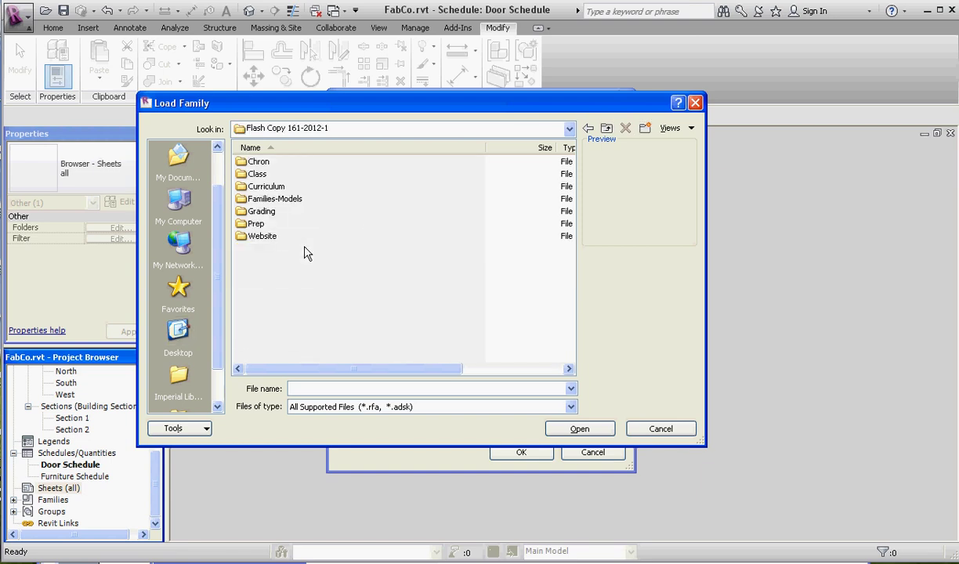
pyautogui.doubleClick(255, 223)
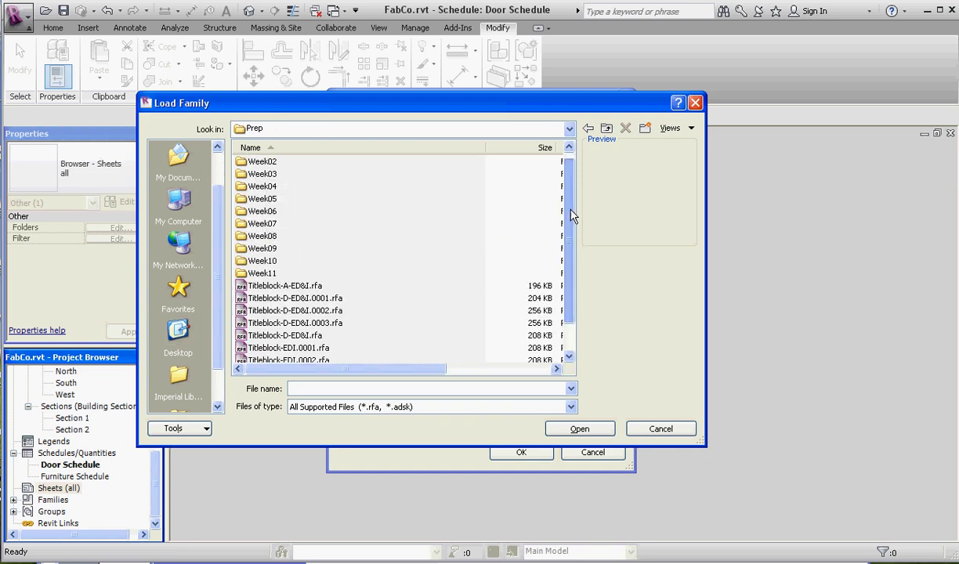
pyautogui.scroll(-1, 573, 227)
pyautogui.scroll(-1, 574, 227)
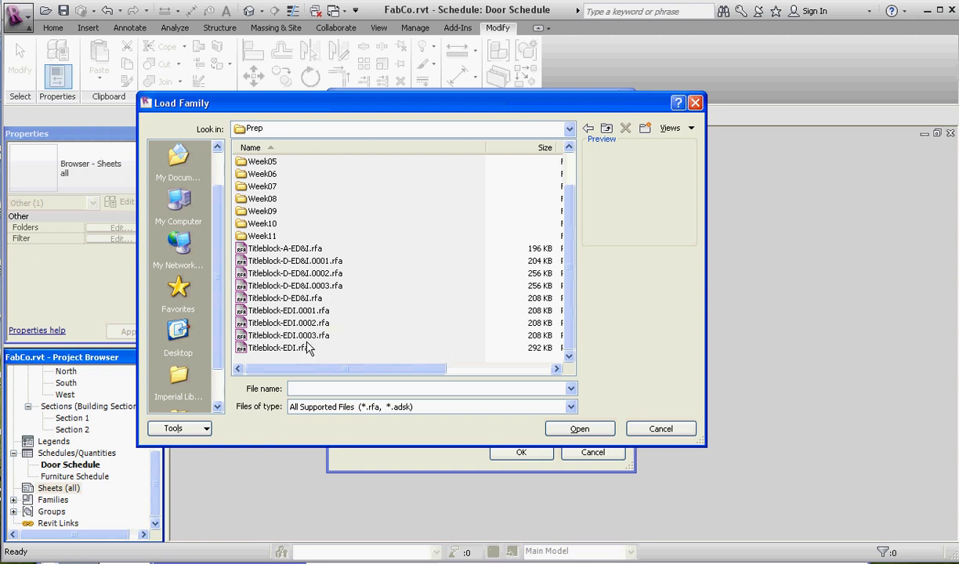
pyautogui.click(261, 301)
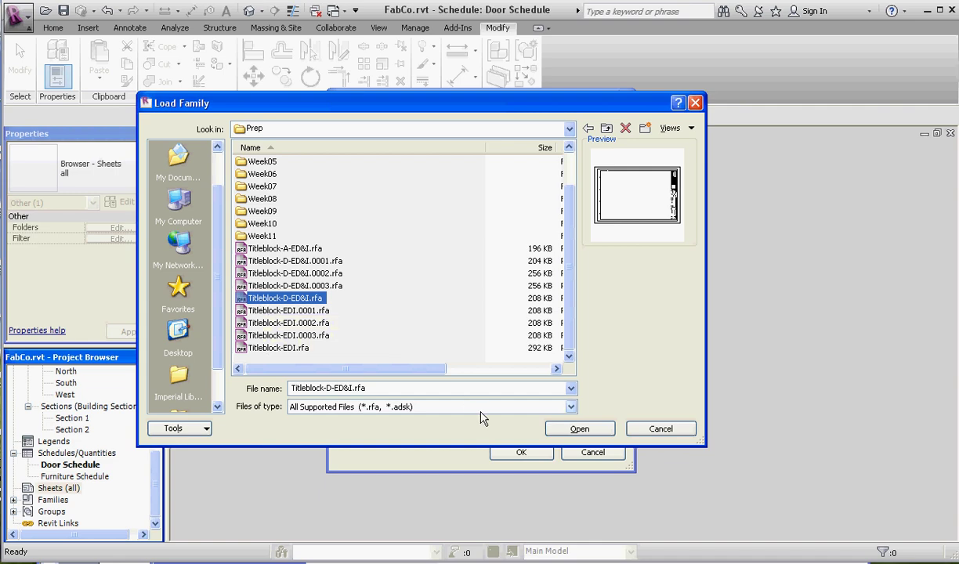
pyautogui.click(578, 428)
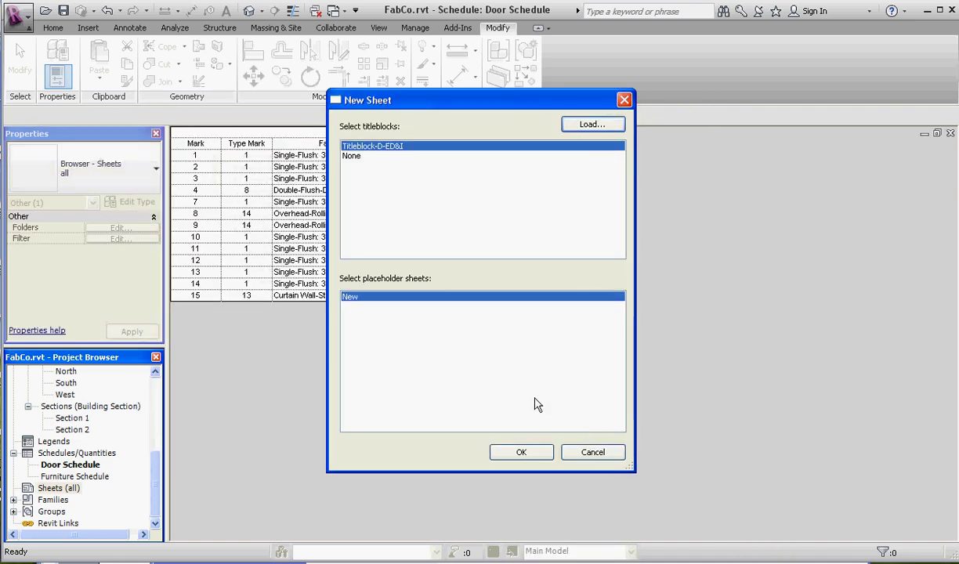
# - Create sheet A101 with the loaded titleblock and select it in the Sheets list
pyautogui.click(521, 453)
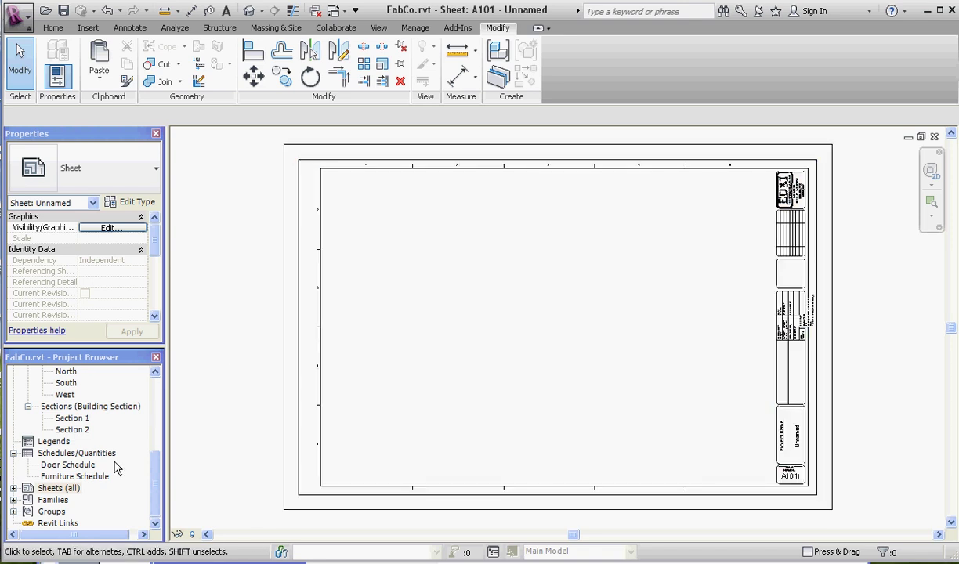
pyautogui.doubleClick(25, 489)
pyautogui.click(72, 499)
# - Rename sheet A101 to number 501 with the name SCHEDULES
pyautogui.rightClick(71, 500)
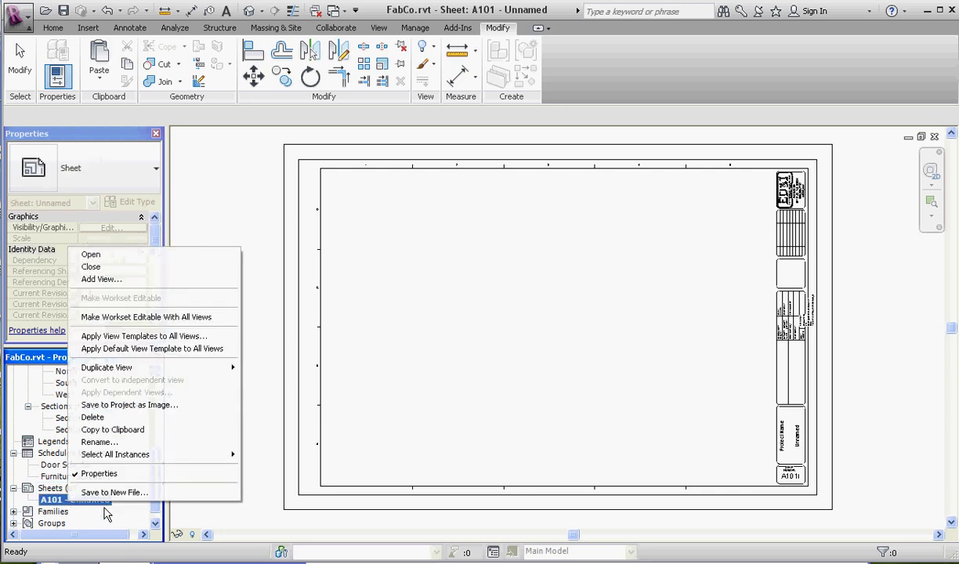
pyautogui.click(114, 429)
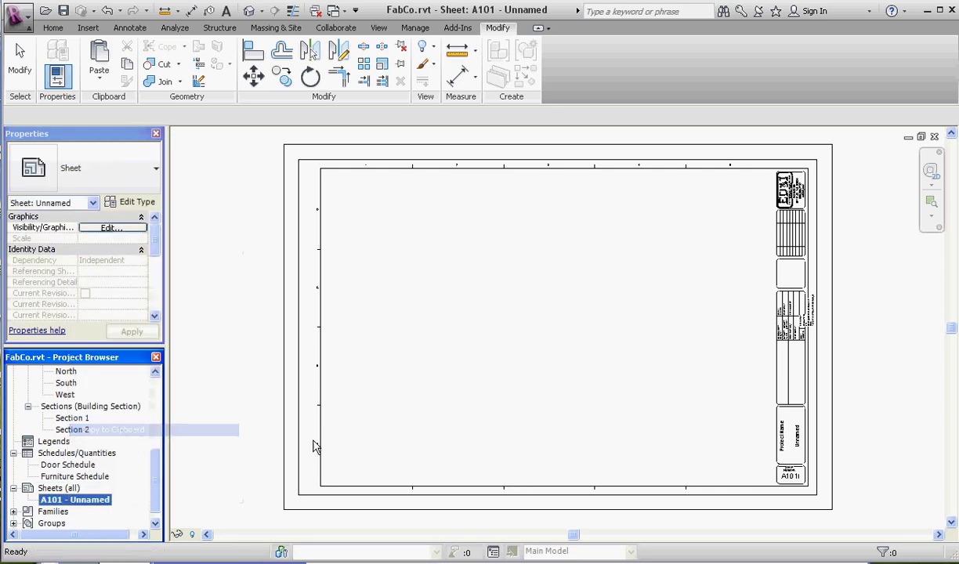
pyautogui.rightClick(102, 506)
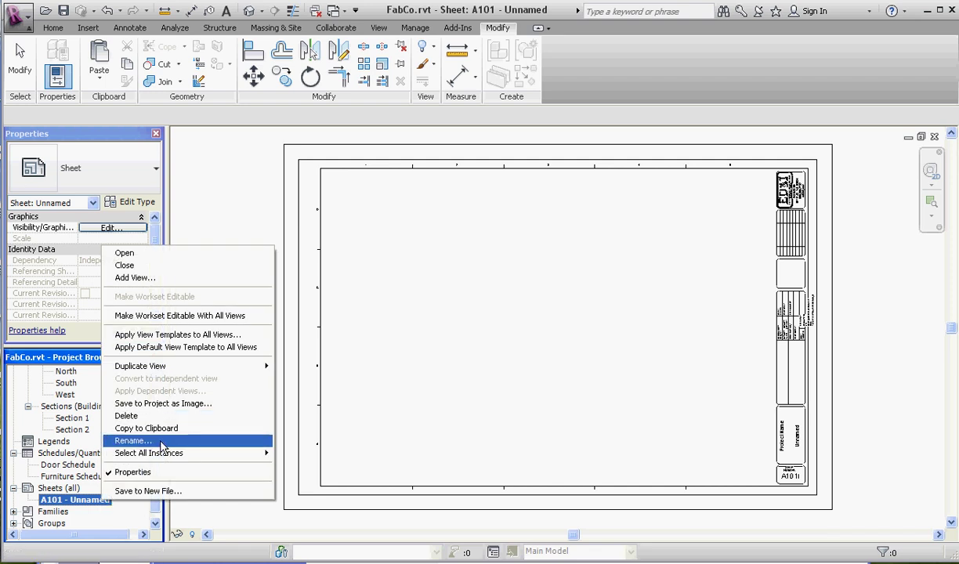
pyautogui.click(157, 430)
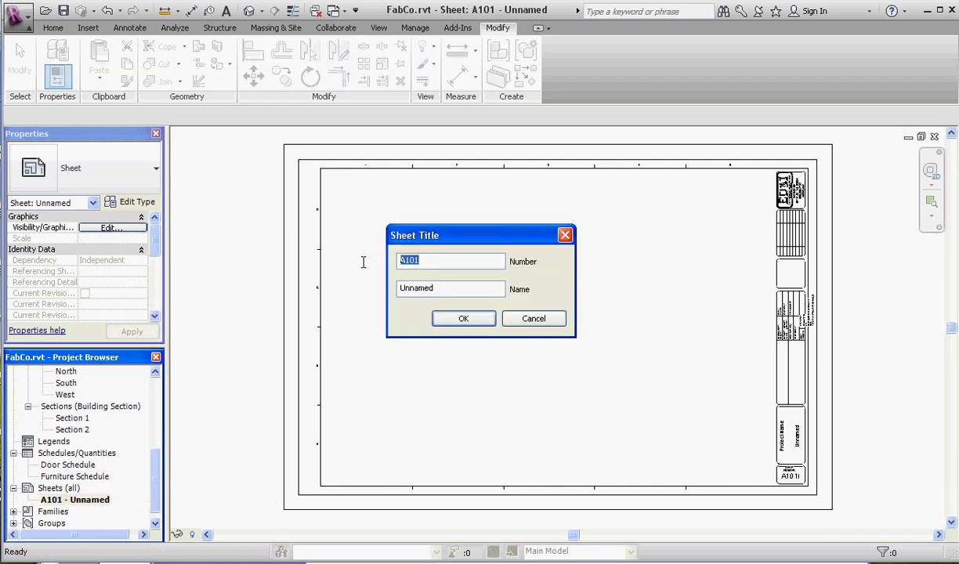
pyautogui.write('50')
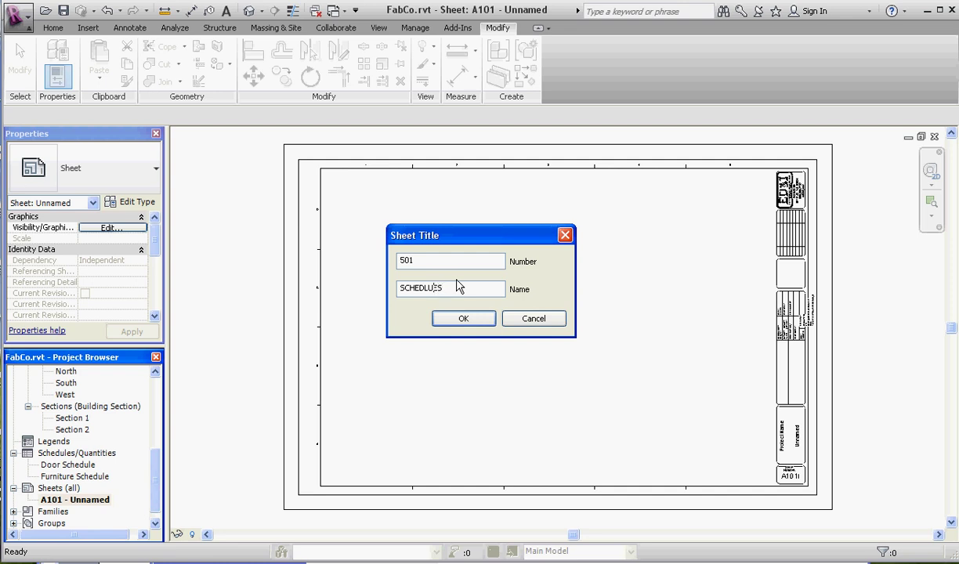
pyautogui.press('BackSpace')
pyautogui.press('BackSpace')
pyautogui.write('UL')
pyautogui.click(463, 319)
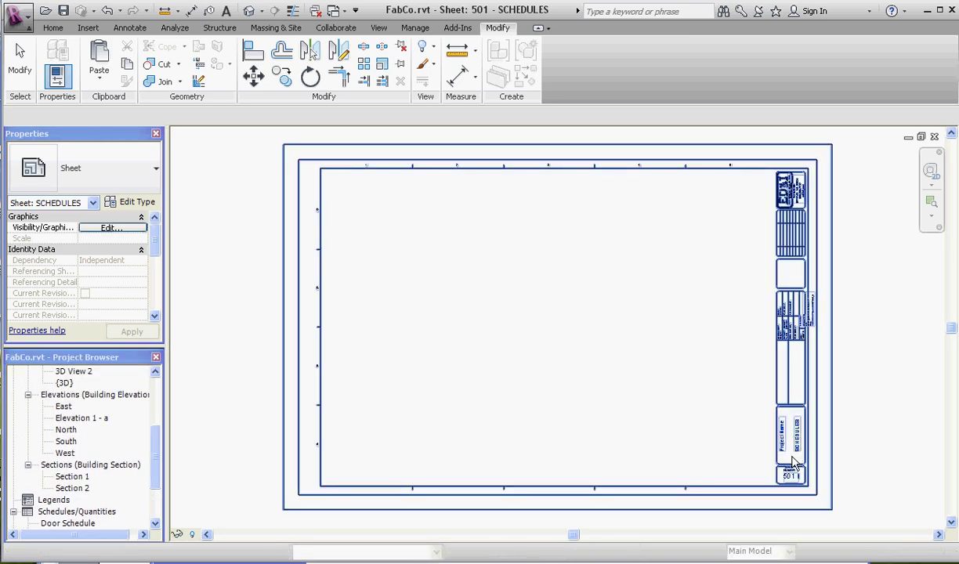
pyautogui.scroll(5, 792, 459)
pyautogui.scroll(-3, 495, 347)
pyautogui.scroll(-2, 666, 396)
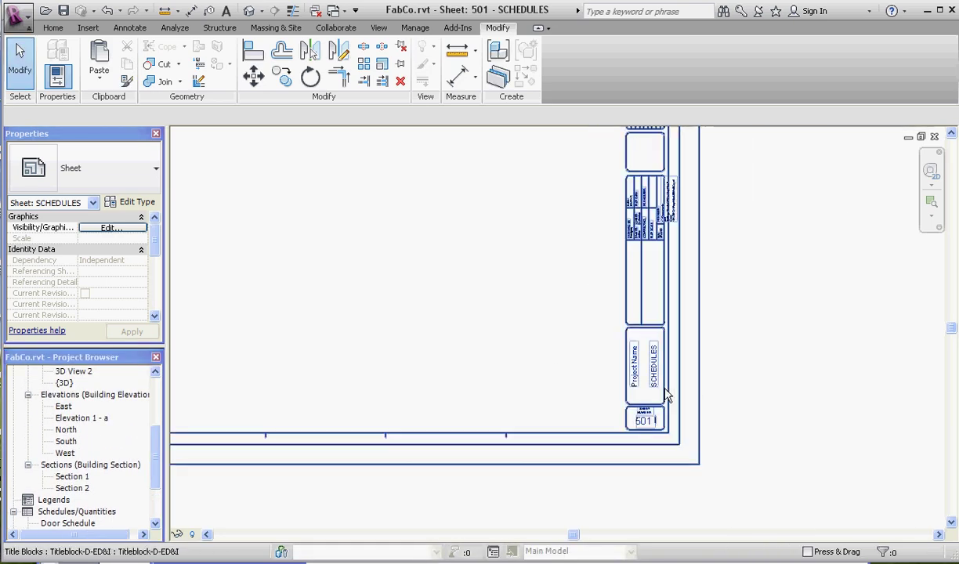
pyautogui.scroll(-4, 667, 396)
pyautogui.scroll(1, 623, 248)
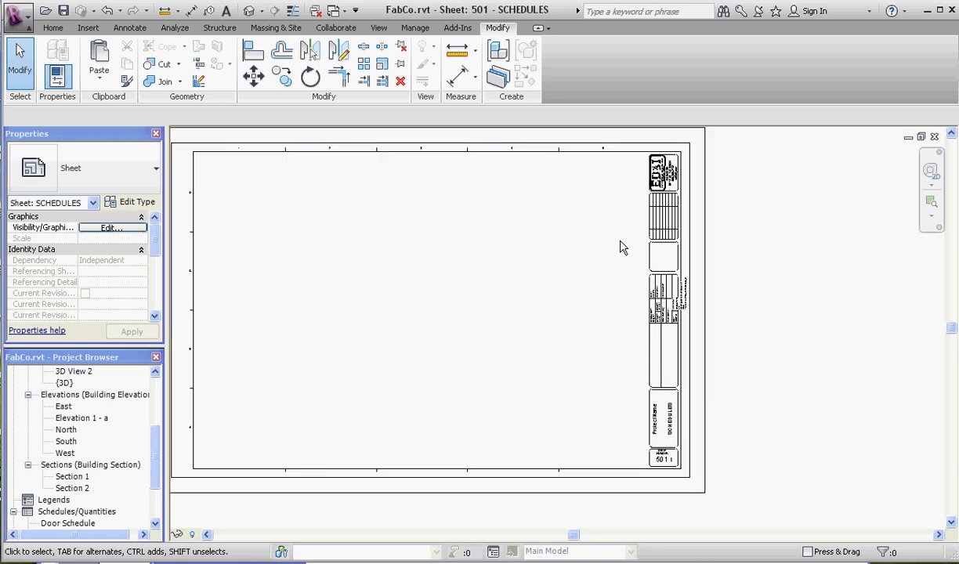
pyautogui.scroll(1, 623, 248)
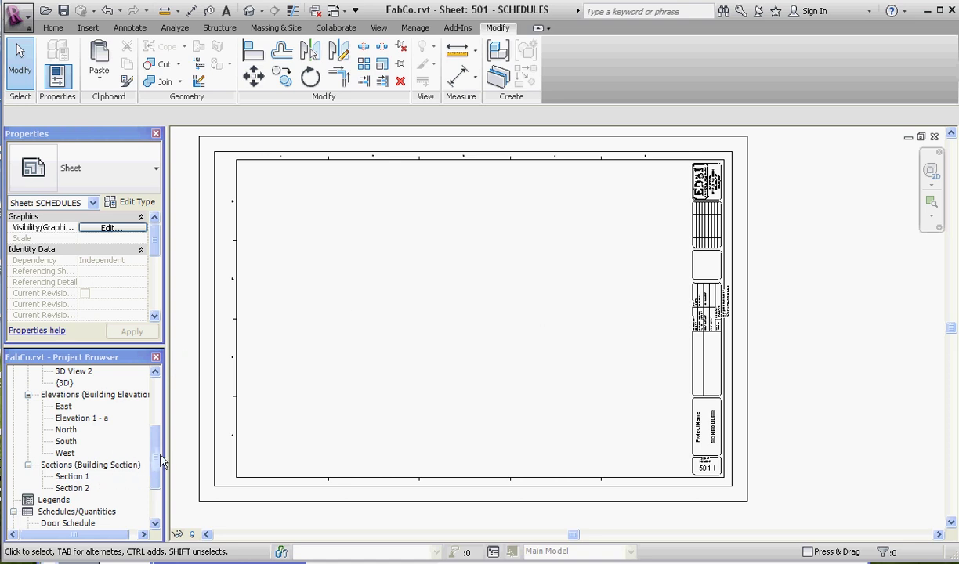
pyautogui.scroll(-2, 161, 461)
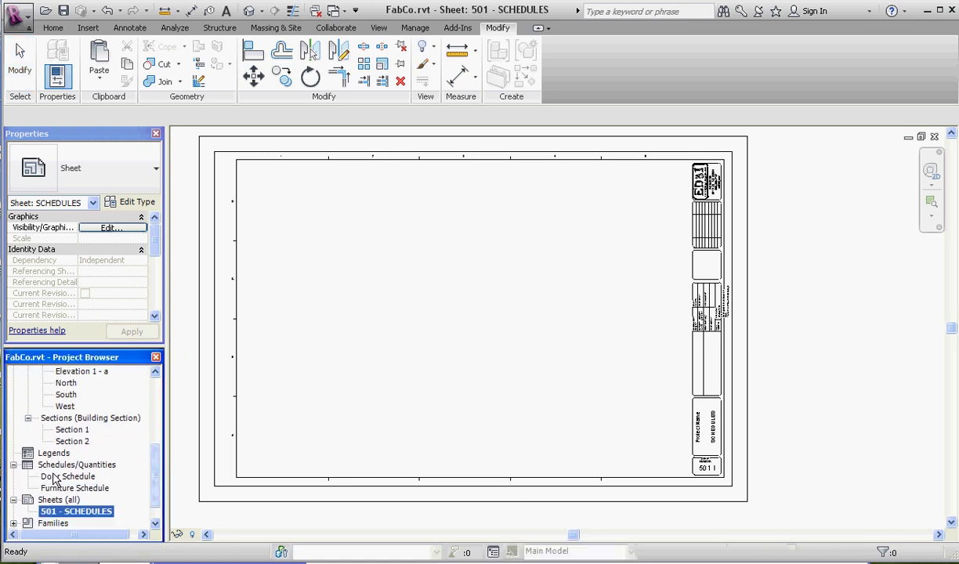
# - Place the Door Schedule at the sheet's upper left and the Furniture Schedule beside it, tops aligned
pyautogui.moveTo(55, 479); pyautogui.dragTo(304, 247)
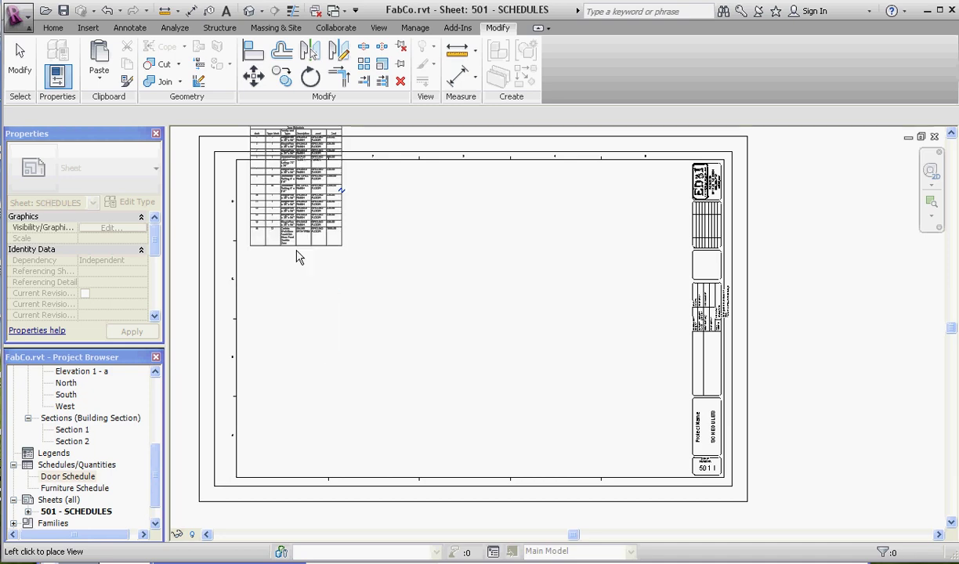
pyautogui.click(304, 247)
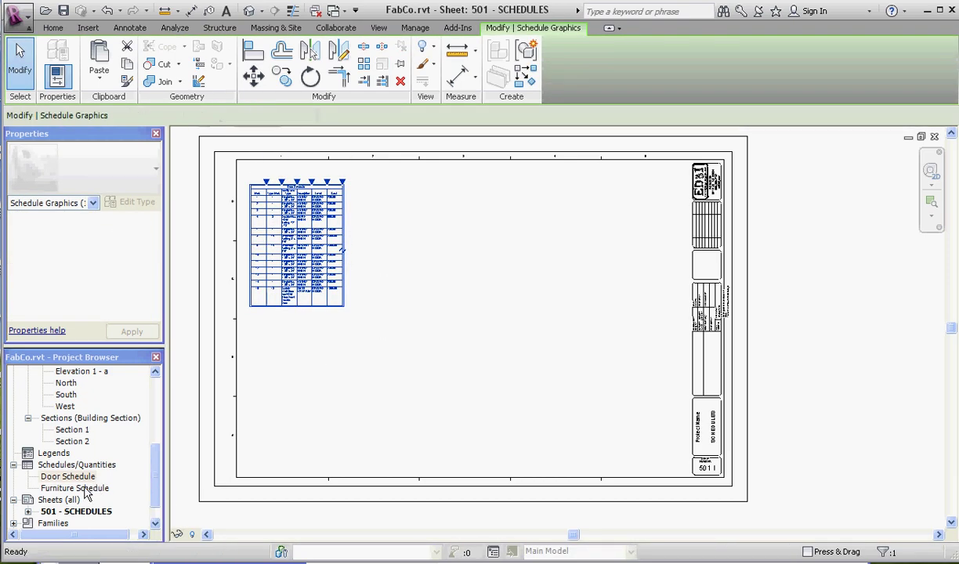
pyautogui.moveTo(86, 490); pyautogui.dragTo(460, 188)
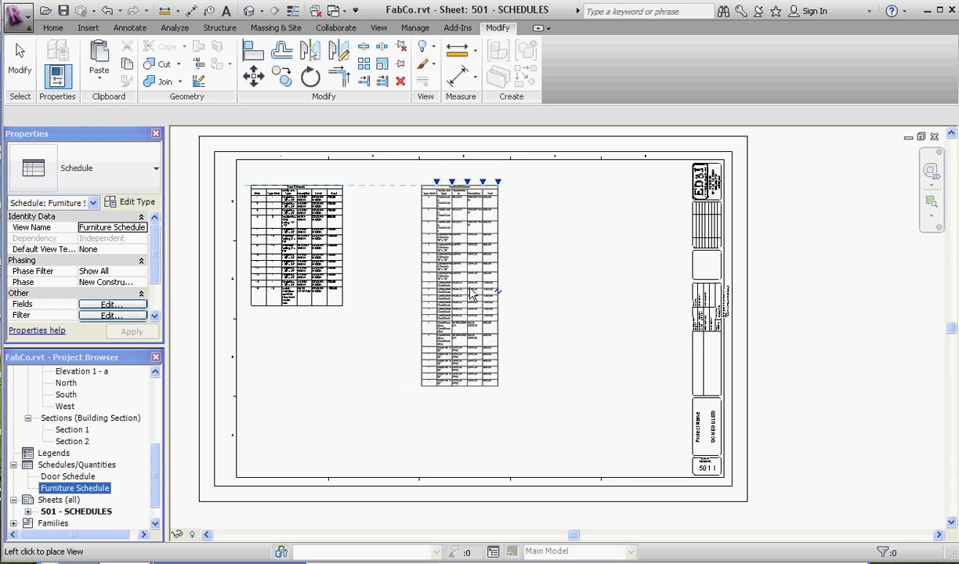
pyautogui.click(480, 293)
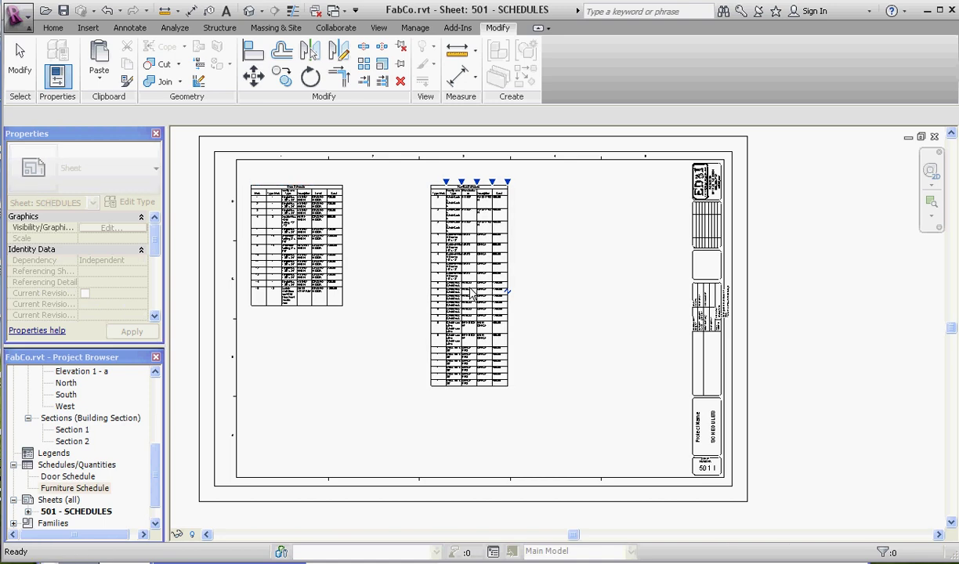
pyautogui.click(471, 294)
pyautogui.click(654, 356)
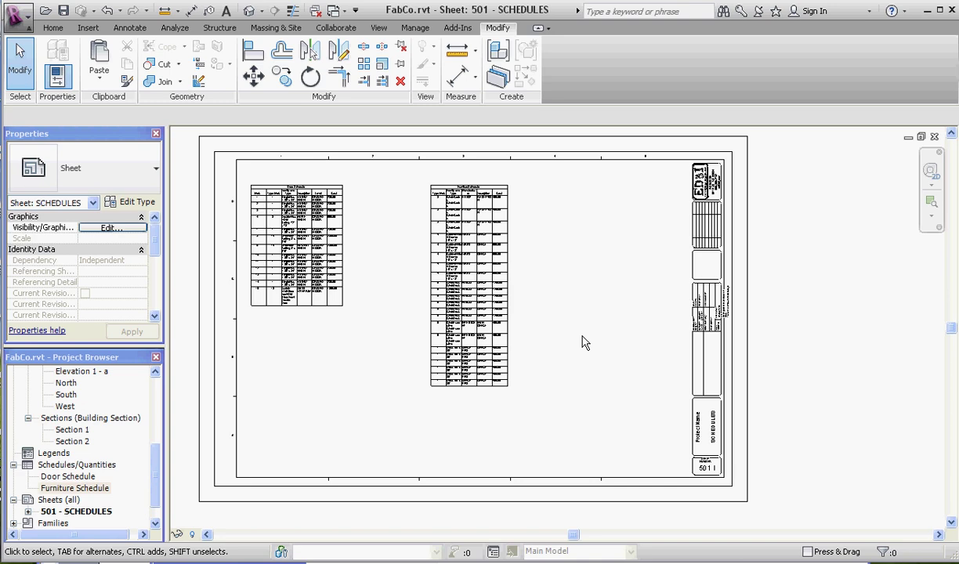
# - Widen the Furniture Schedule's Family and Type and Description columns so RECEPTION and MAIN OFFICE fit on one line
pyautogui.scroll(3, 519, 274)
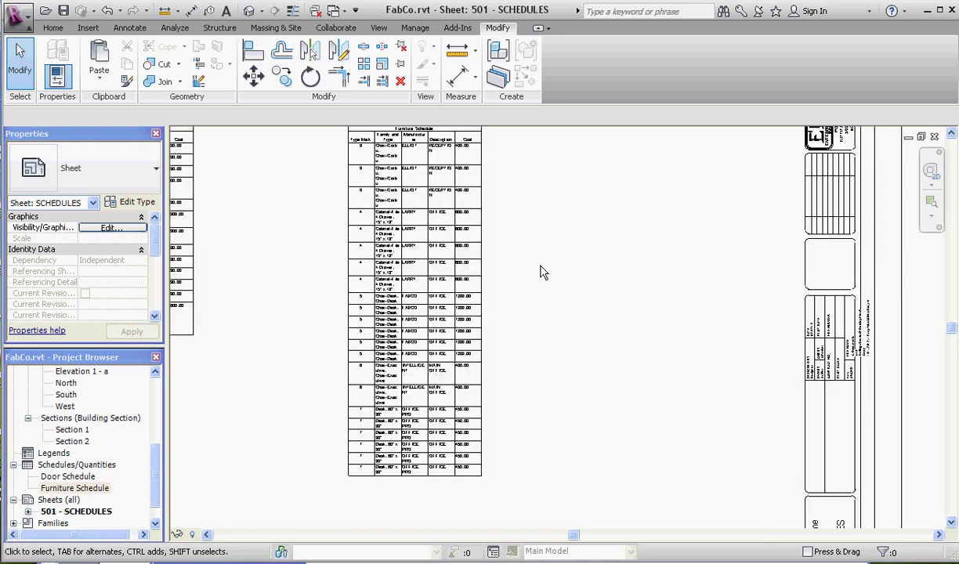
pyautogui.scroll(1, 473, 165)
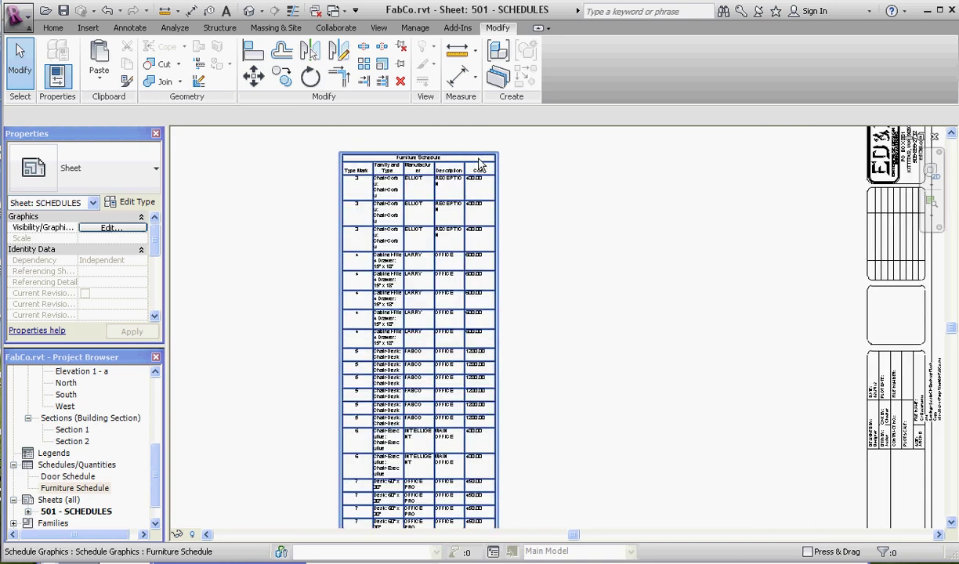
pyautogui.click(422, 179)
pyautogui.moveTo(417, 149); pyautogui.dragTo(576, 148)
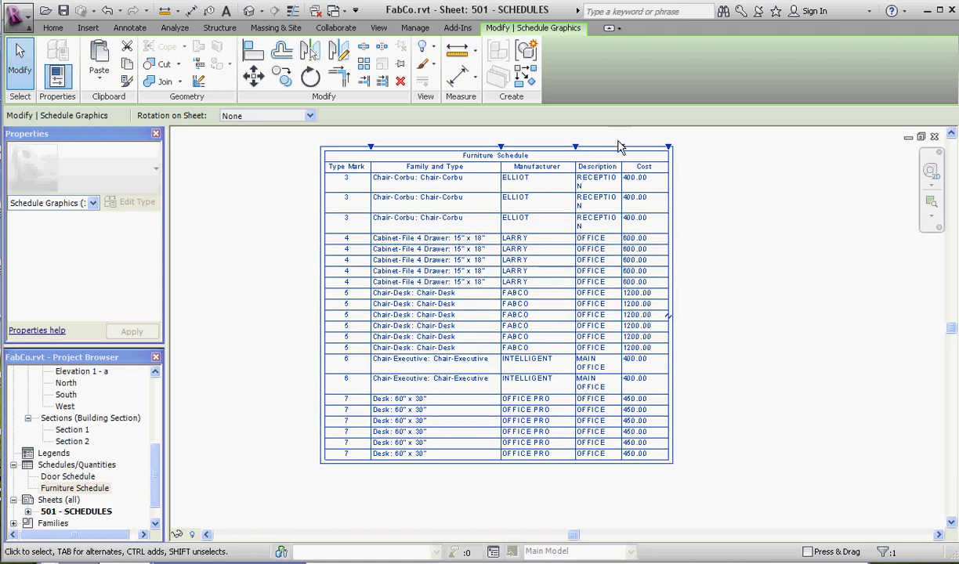
pyautogui.moveTo(623, 145); pyautogui.dragTo(650, 150)
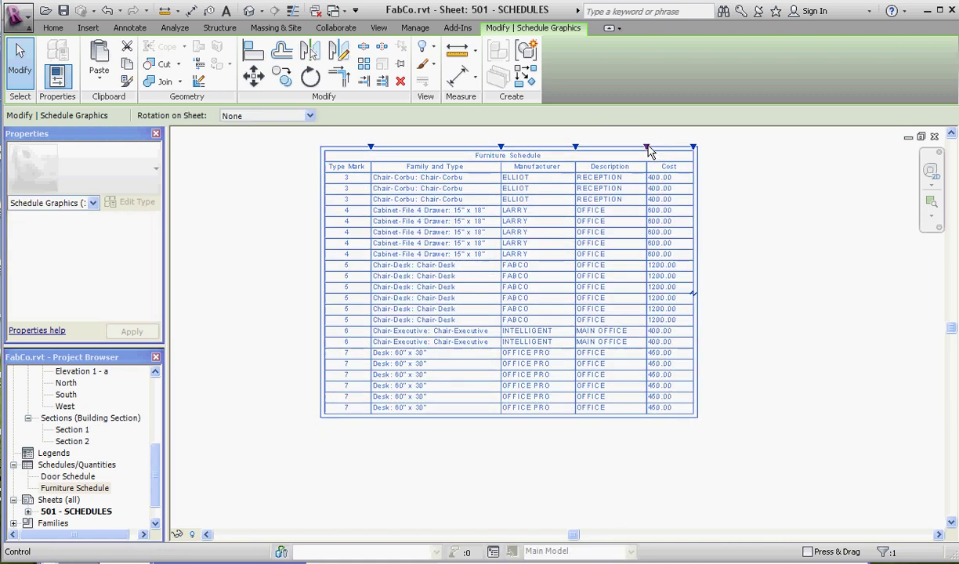
pyautogui.click(723, 441)
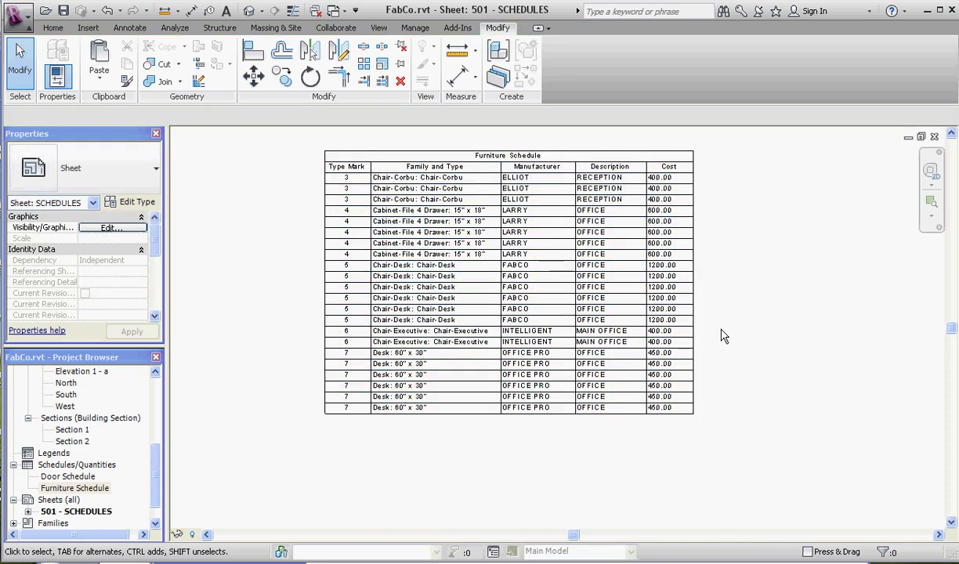
# - Widen the Door Schedule's Family and Type and Level columns so door rows fit on single lines
pyautogui.scroll(-3, 663, 331)
pyautogui.scroll(2, 569, 336)
pyautogui.scroll(-4, 750, 307)
pyautogui.scroll(4, 235, 274)
pyautogui.click(347, 189)
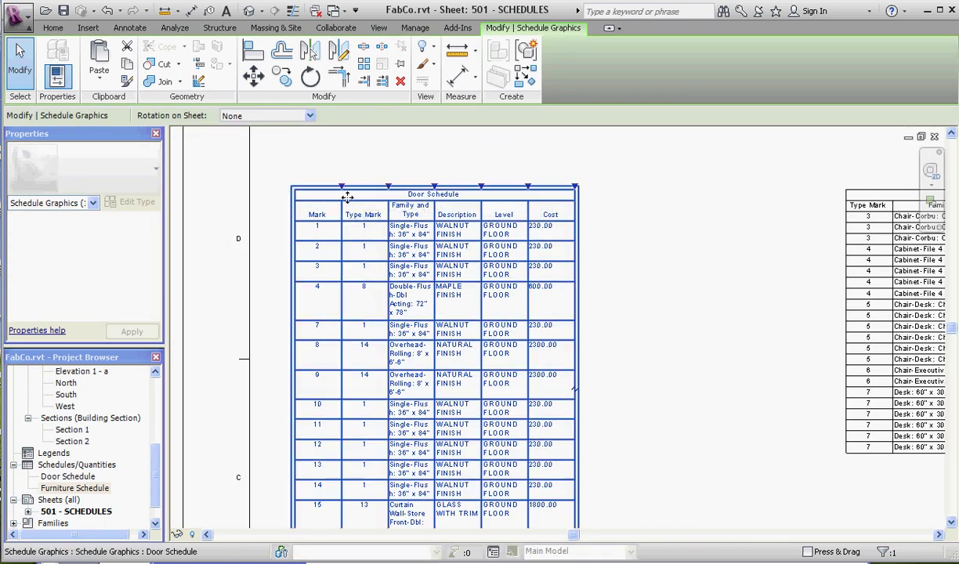
pyautogui.moveTo(434, 190); pyautogui.dragTo(473, 189)
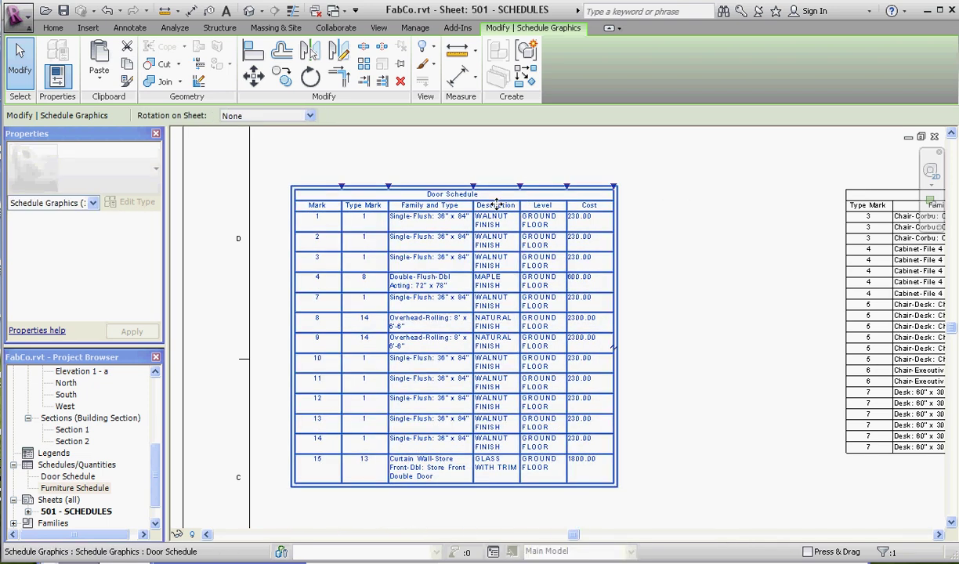
pyautogui.moveTo(474, 189); pyautogui.dragTo(573, 191)
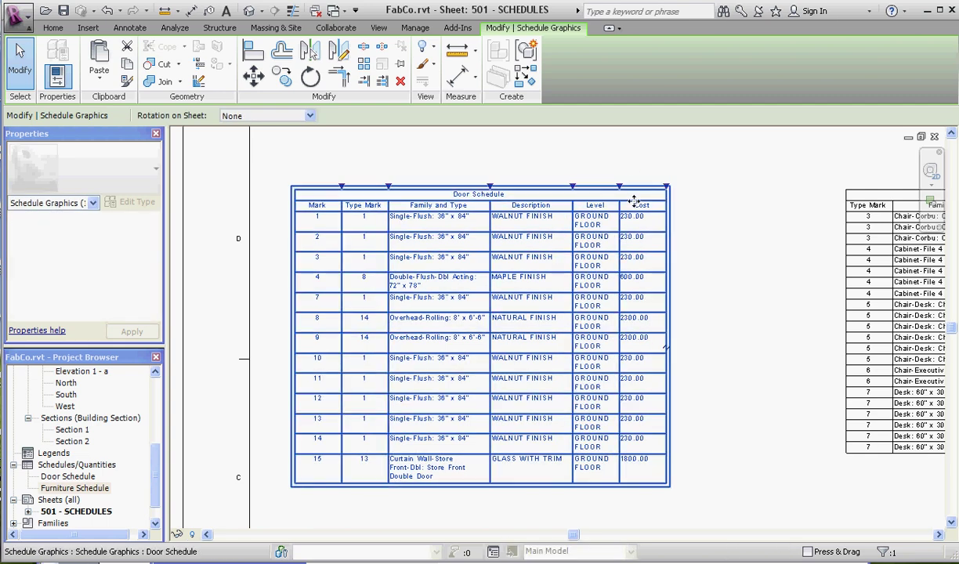
pyautogui.moveTo(643, 186); pyautogui.dragTo(658, 188)
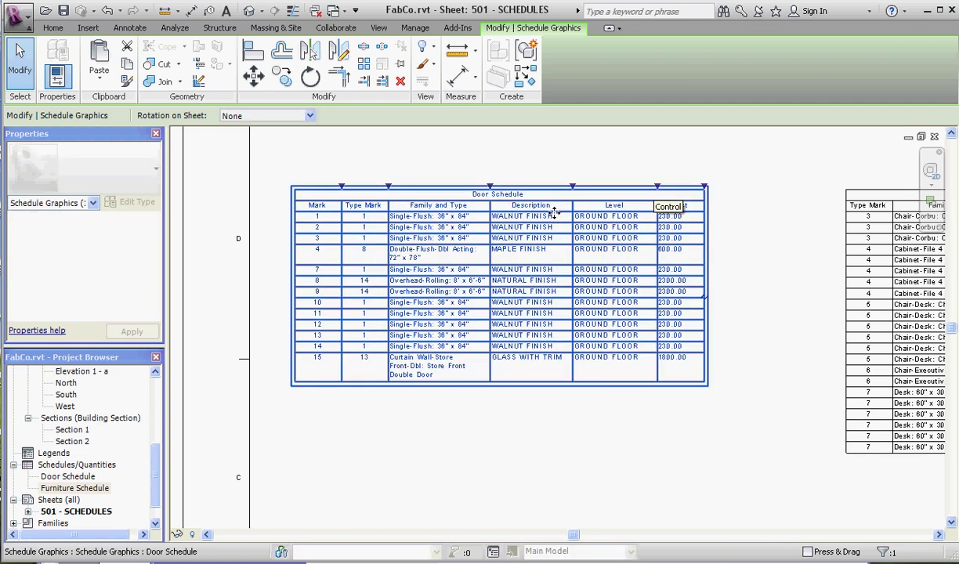
pyautogui.moveTo(492, 188); pyautogui.dragTo(524, 188)
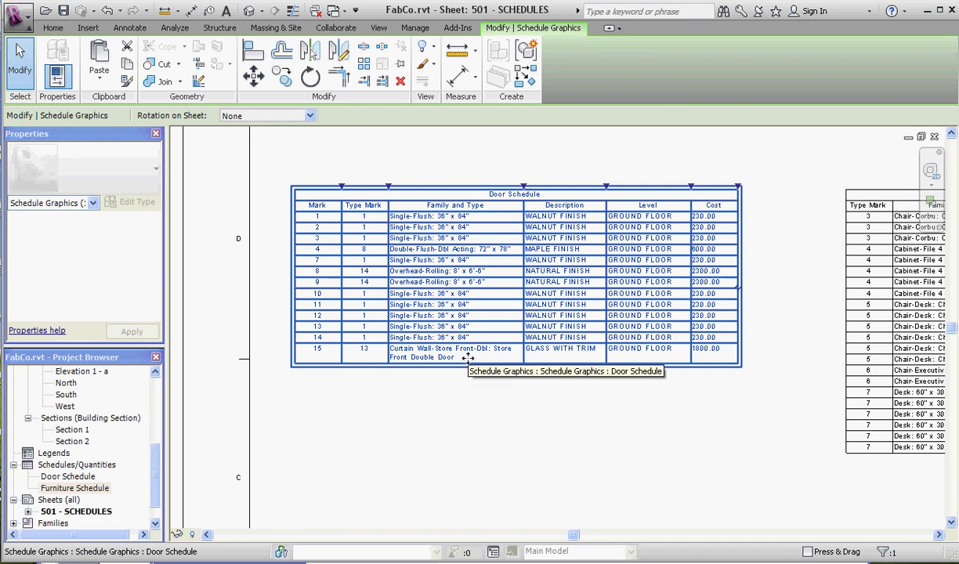
pyautogui.click(583, 418)
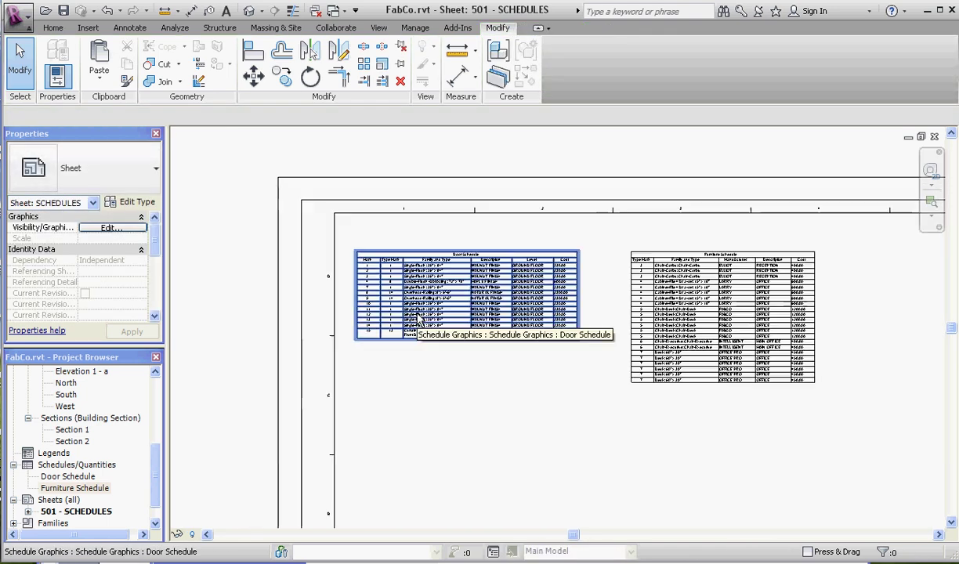